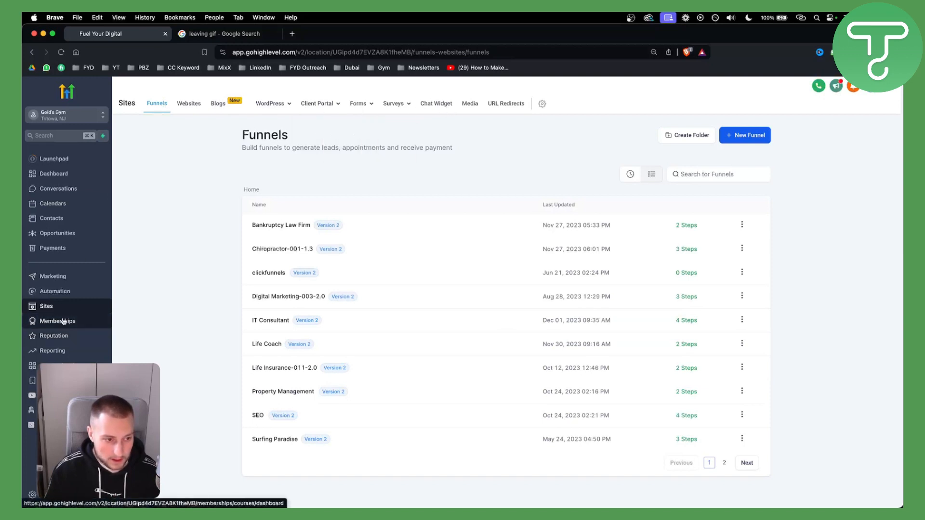
Step: Look through the Sites section's funnels and websites, and open the Bankruptcy Law Firm funnel to view its steps
{"action": "left_click", "coordinate": [53, 277]}
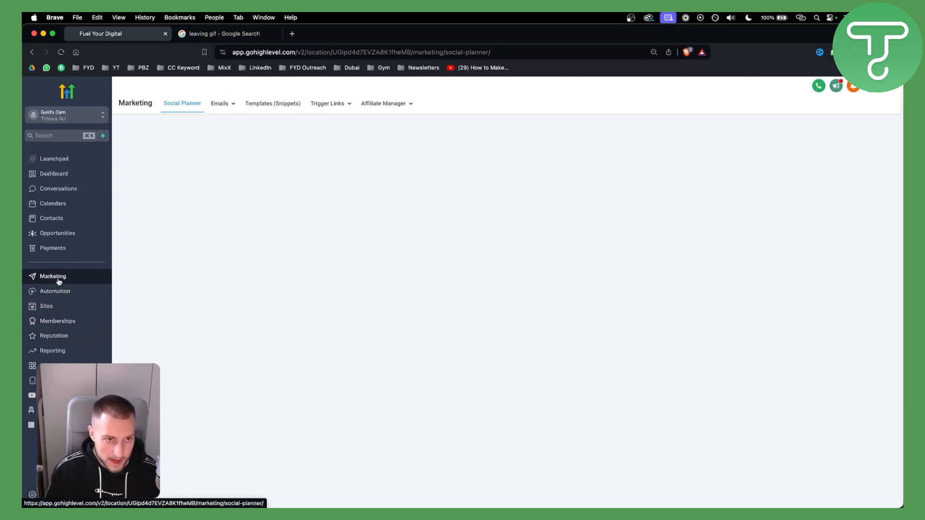
{"action": "left_click", "coordinate": [47, 306]}
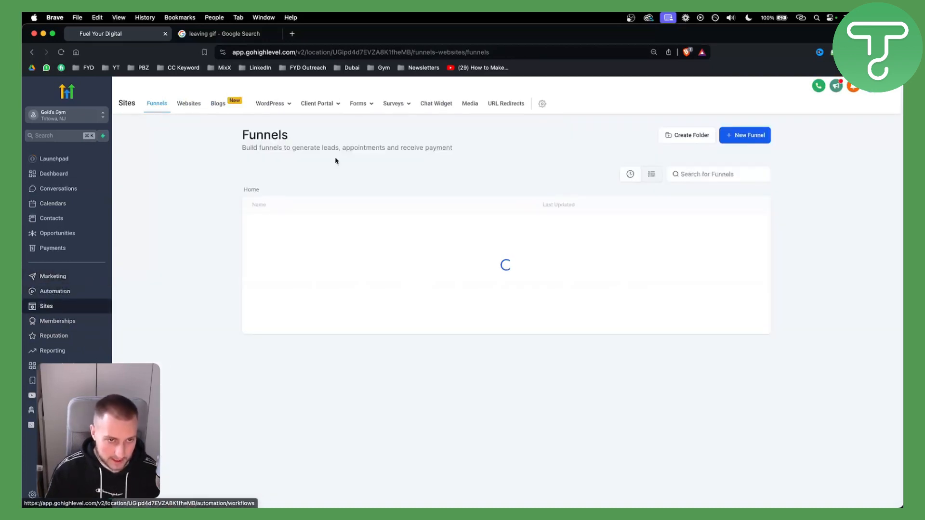
{"action": "mouse_move", "coordinate": [277, 107]}
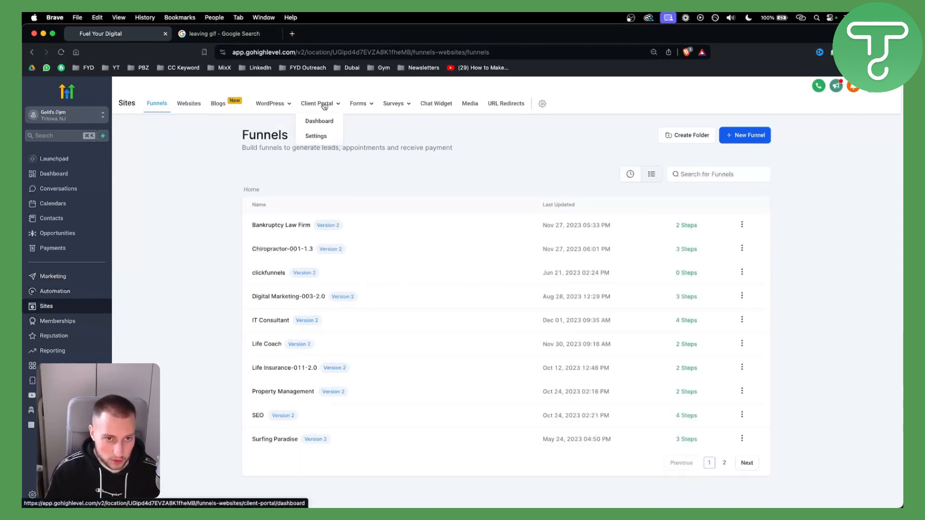
{"action": "left_click", "coordinate": [181, 104]}
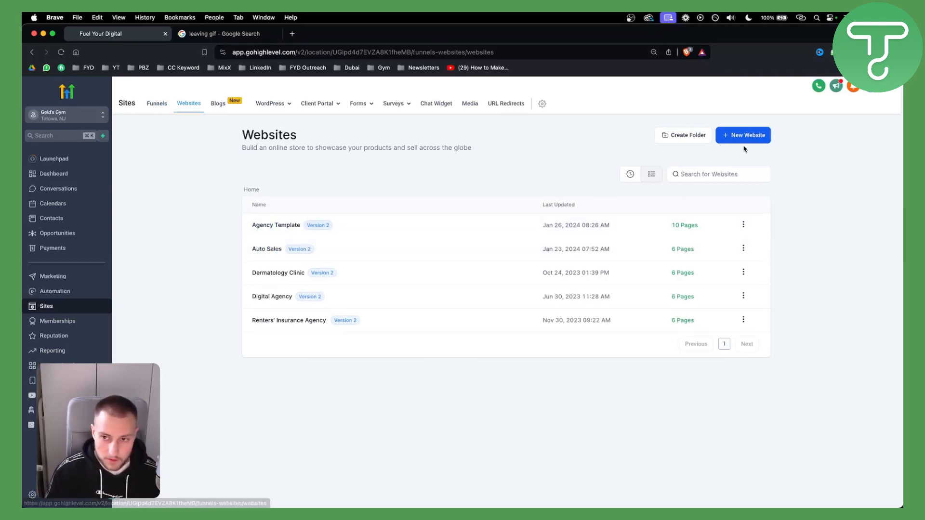
{"action": "left_click", "coordinate": [150, 103]}
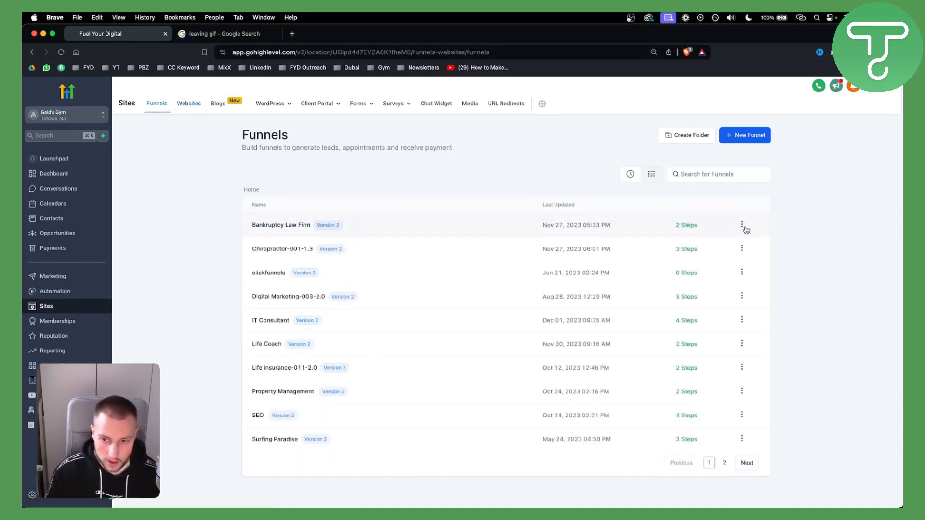
{"action": "left_click", "coordinate": [742, 225]}
{"action": "left_click", "coordinate": [727, 141]}
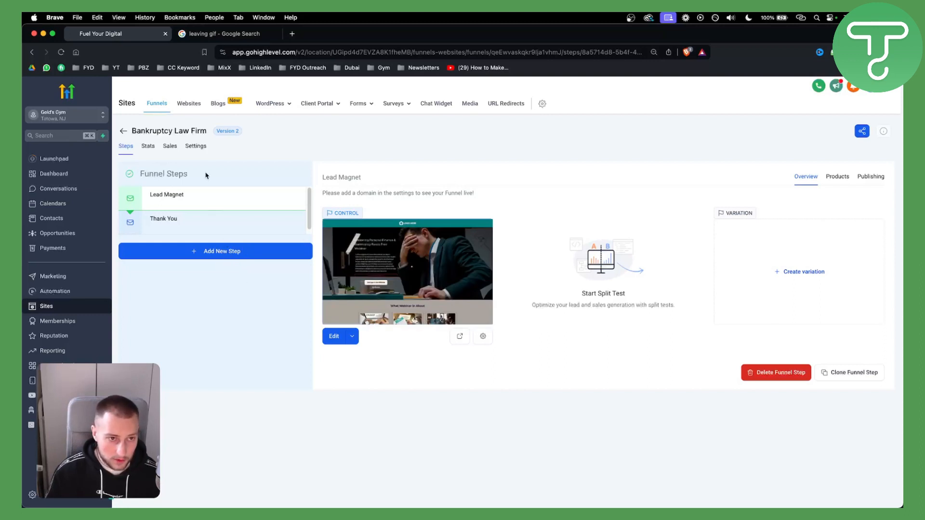
Step: Open the Agency Template website for editing from the list of websites
{"action": "left_click", "coordinate": [185, 106]}
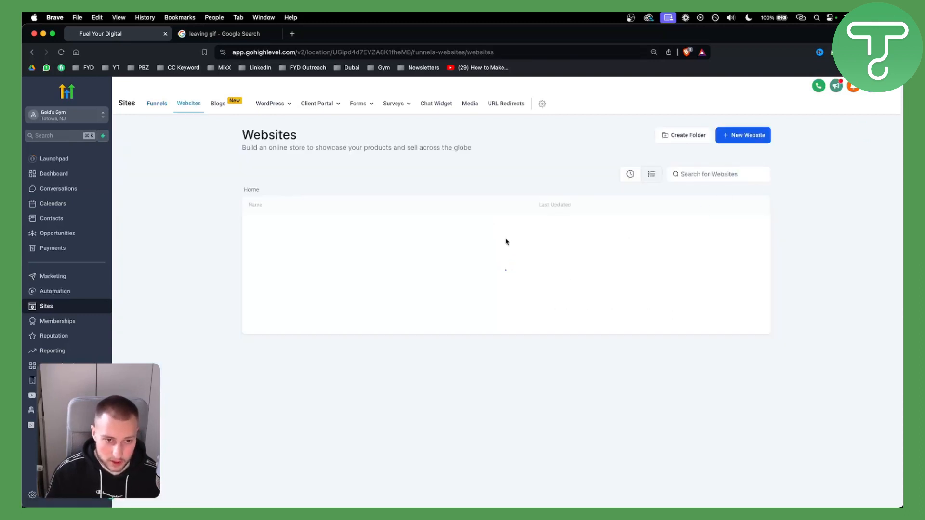
{"action": "left_click", "coordinate": [745, 225]}
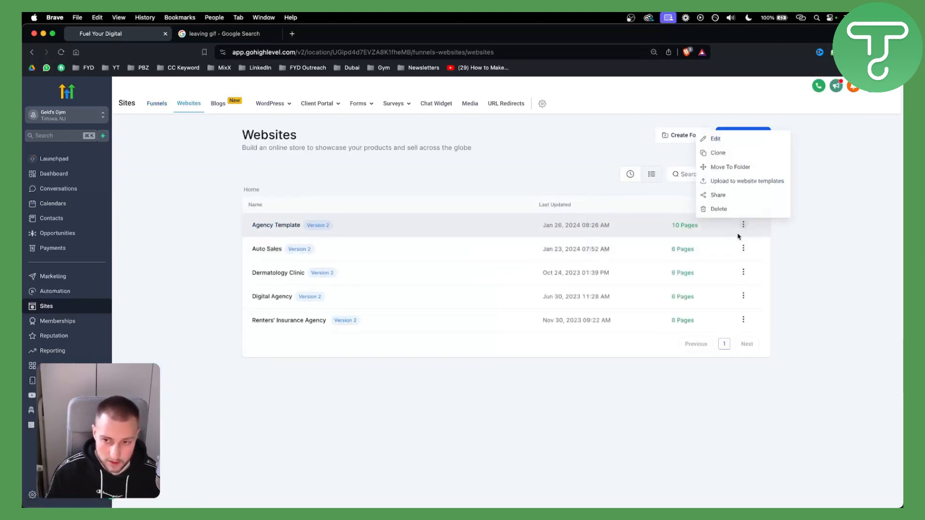
{"action": "left_click", "coordinate": [724, 141]}
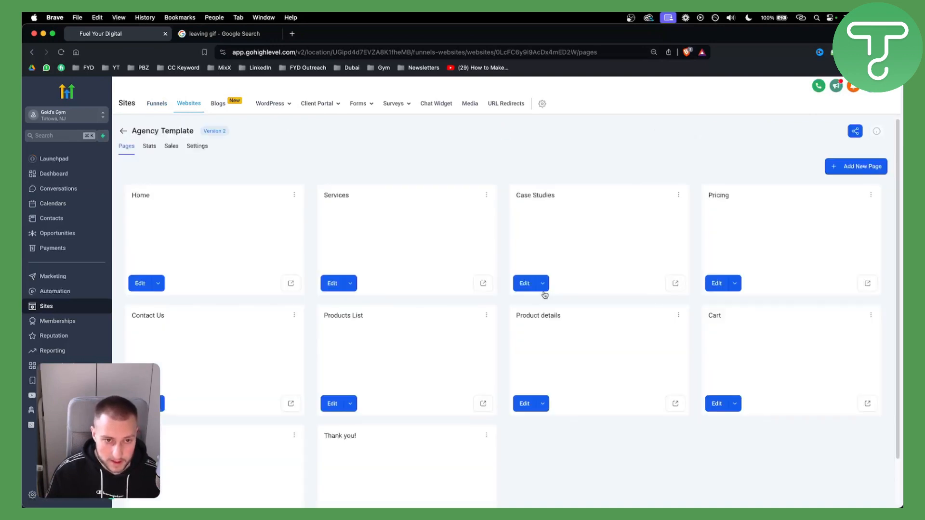
Step: Add a new page named "Unsubscribe Page" to the Agency Template website, leaving the path and ClickFunnels import empty
{"action": "left_click", "coordinate": [873, 168]}
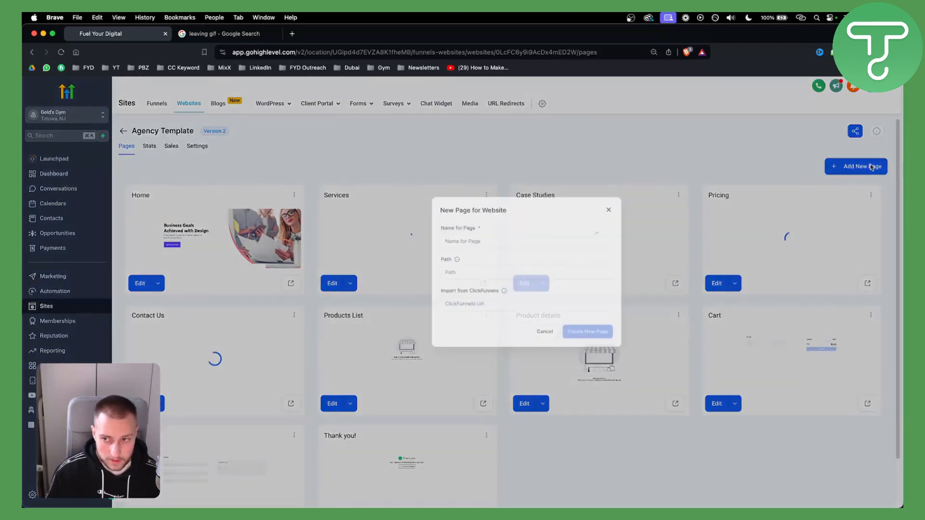
{"action": "left_click", "coordinate": [418, 261]}
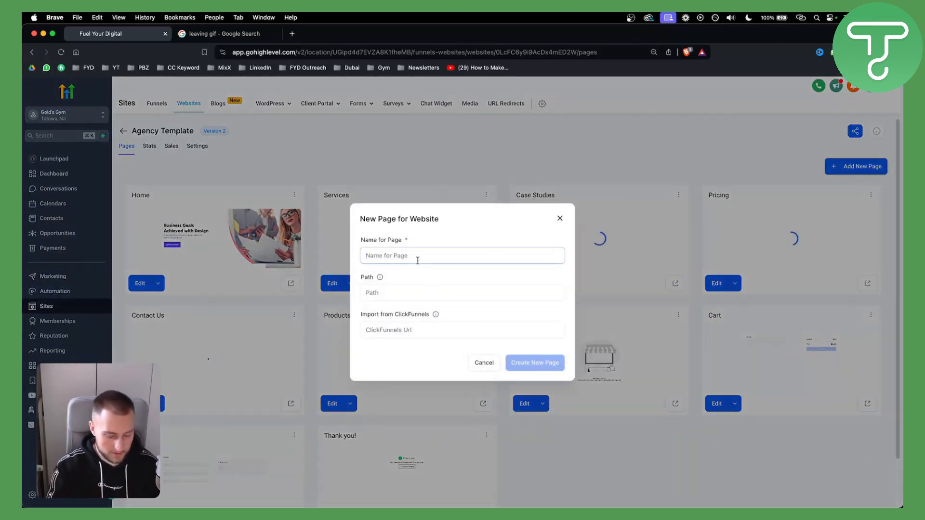
{"action": "type", "text": "Unsubscribe pAGE"}
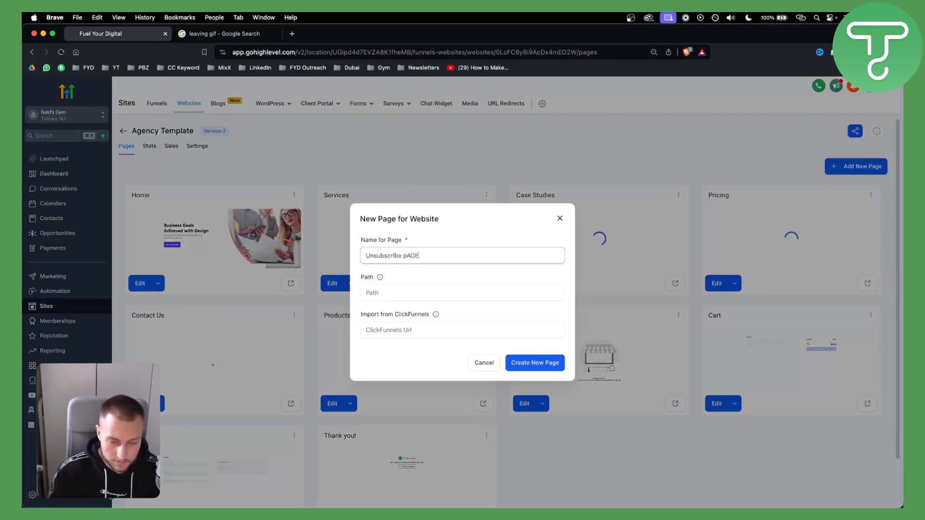
{"action": "key", "text": "BackSpace"}
{"action": "key", "text": "BackSpace"}
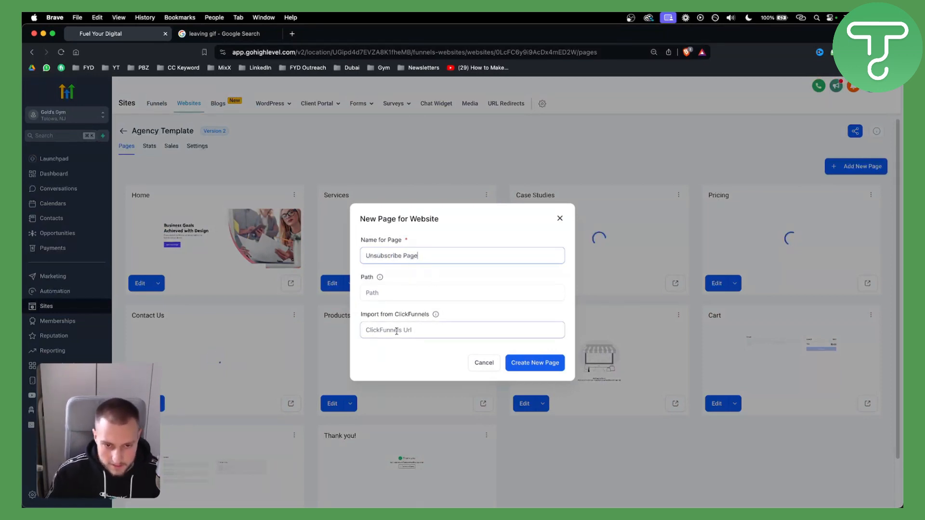
{"action": "left_click", "coordinate": [419, 297]}
{"action": "left_click", "coordinate": [554, 363]}
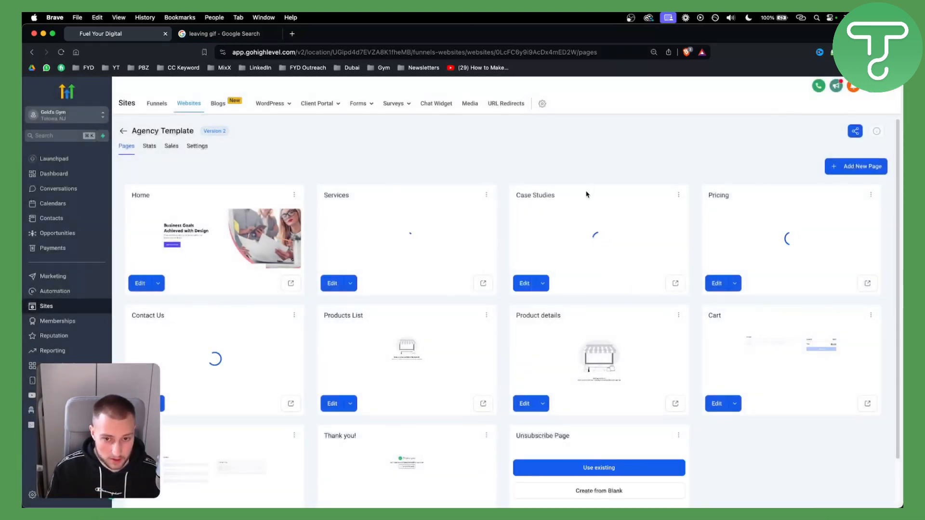
Step: Start the Unsubscribe Page from blank and add a full-width section to it
{"action": "scroll", "coordinate": [638, 317], "scroll_direction": "down", "scroll_amount": 2}
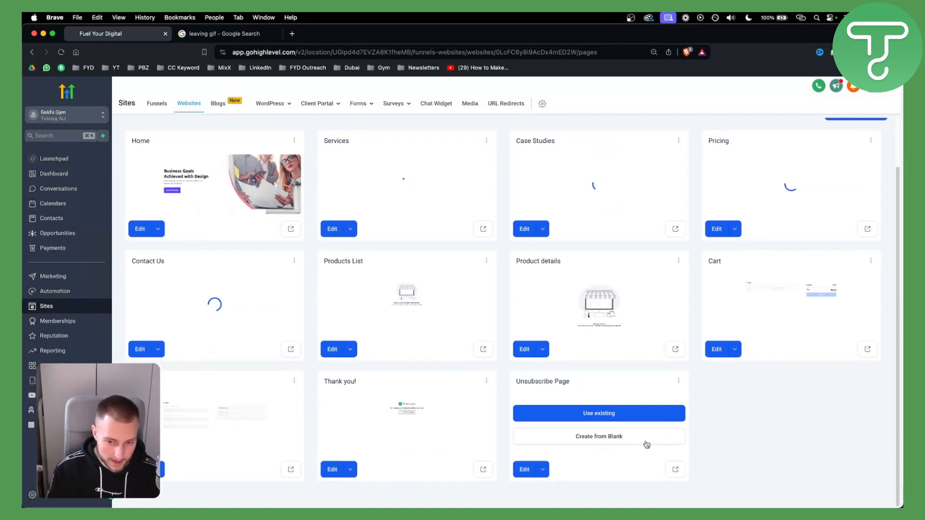
{"action": "left_click", "coordinate": [620, 440]}
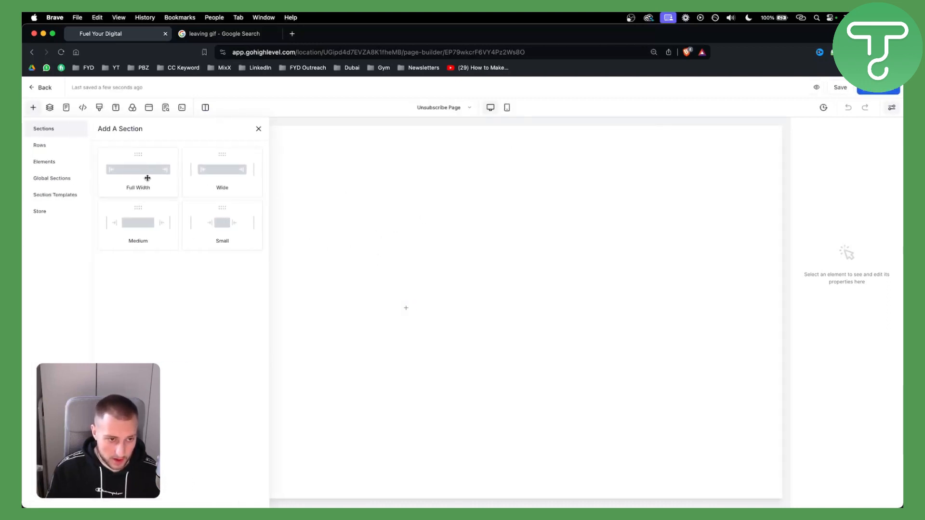
{"action": "left_click", "coordinate": [148, 178]}
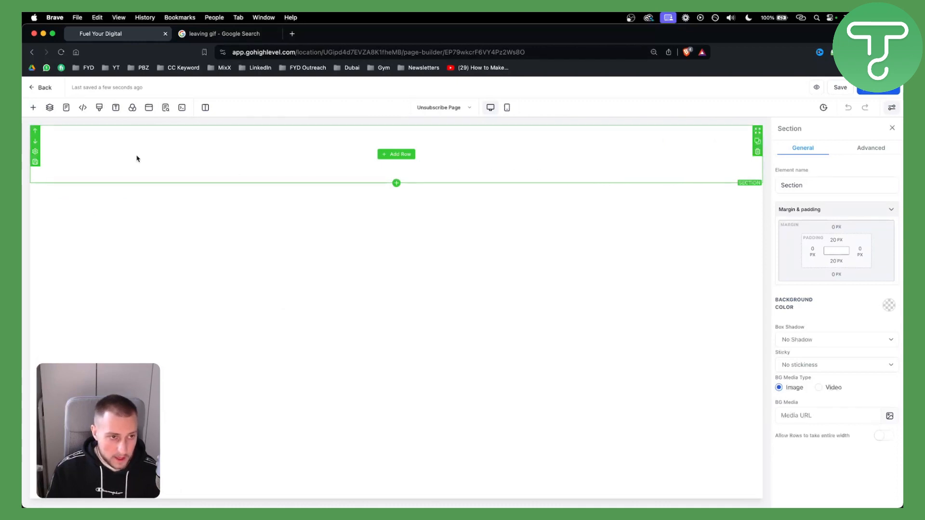
Step: Try to place a headline element directly in the empty section without adding a row
{"action": "left_click", "coordinate": [394, 155]}
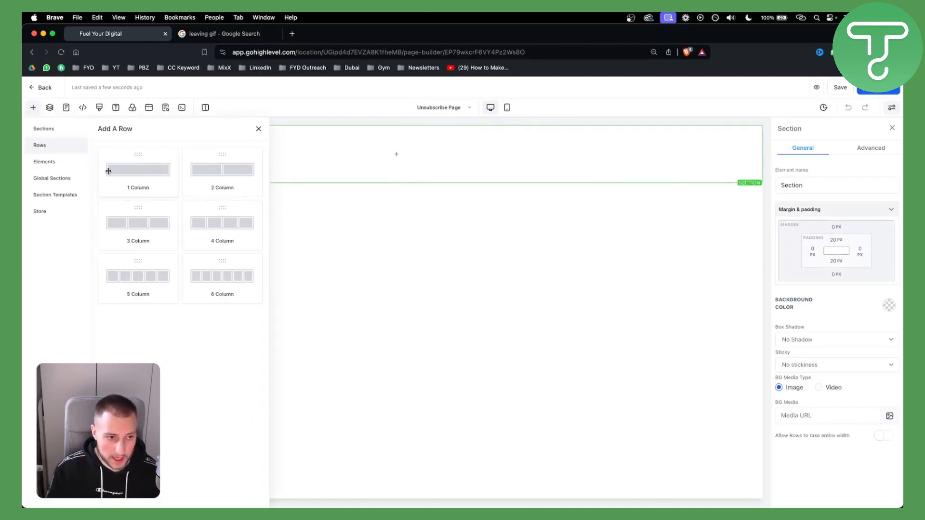
{"action": "left_click", "coordinate": [49, 165]}
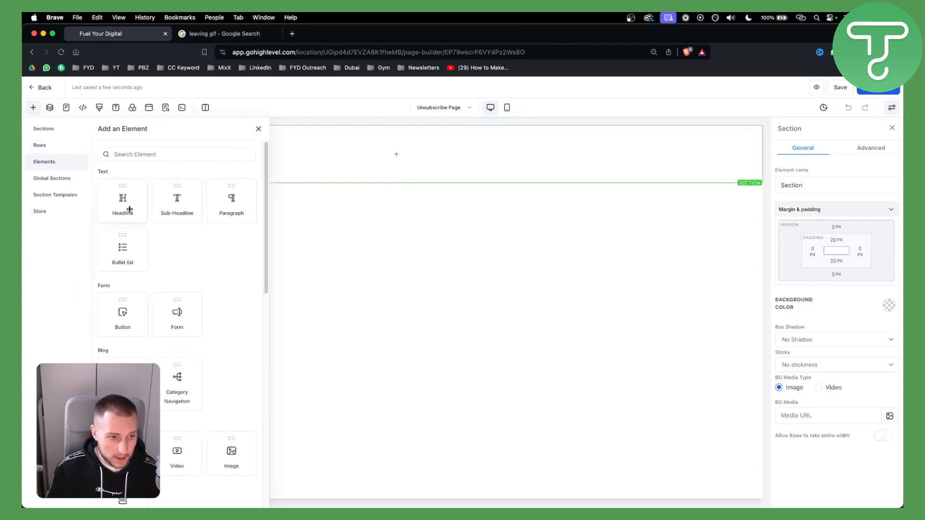
{"action": "left_click", "coordinate": [50, 151]}
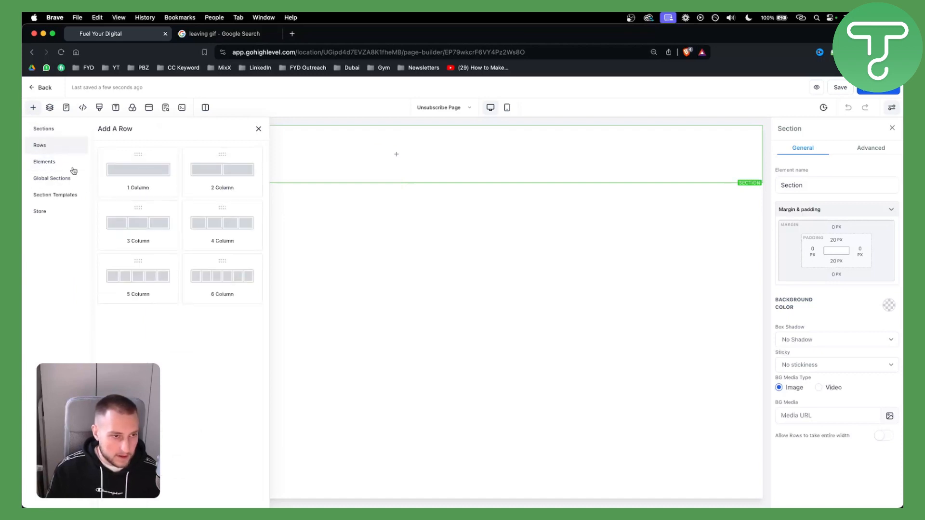
{"action": "left_click", "coordinate": [49, 162]}
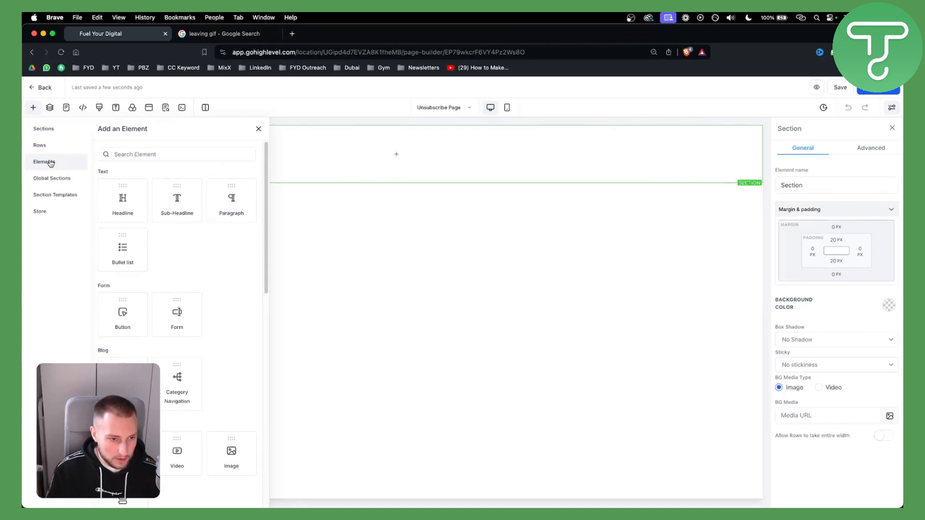
{"action": "left_click_drag", "start_coordinate": [126, 216], "coordinate": [398, 157]}
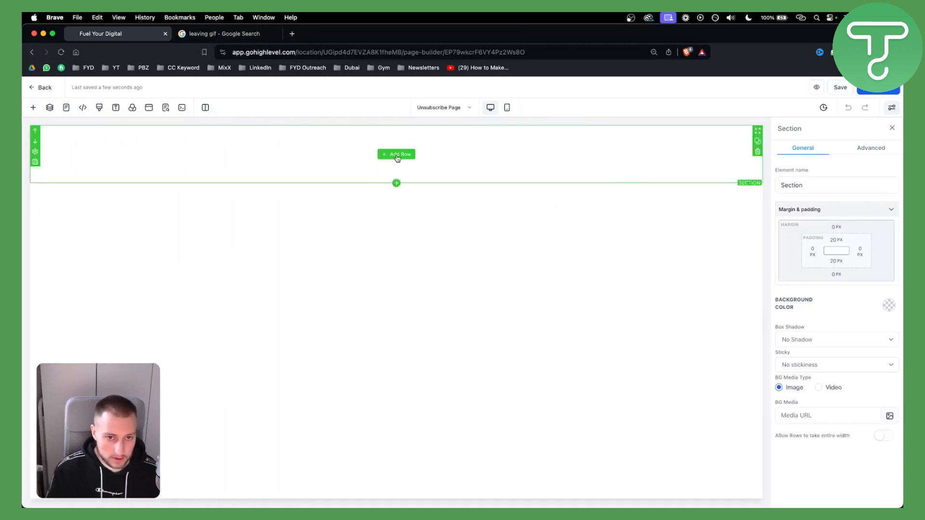
Step: Add a one-column row to the section containing a headline with a sub-headline below it
{"action": "left_click", "coordinate": [398, 158]}
{"action": "left_click", "coordinate": [133, 175]}
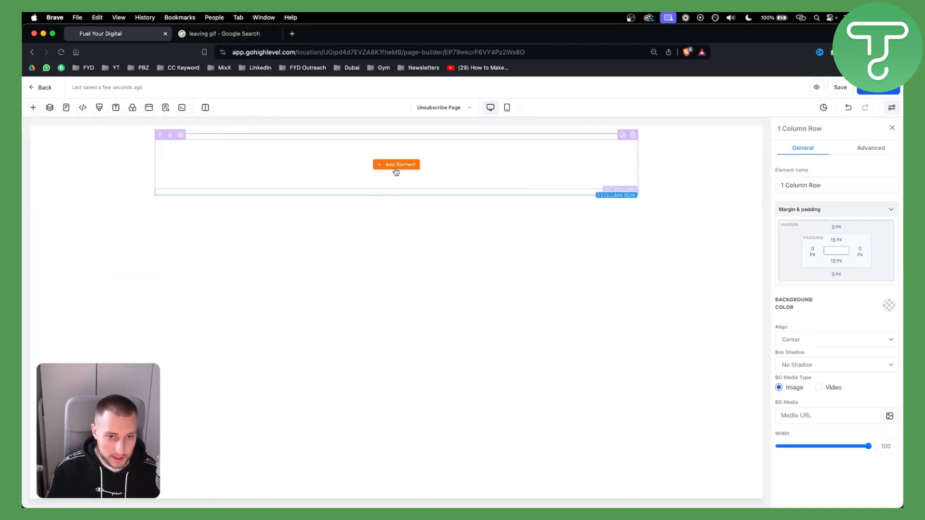
{"action": "left_click", "coordinate": [396, 166]}
{"action": "left_click", "coordinate": [126, 204]}
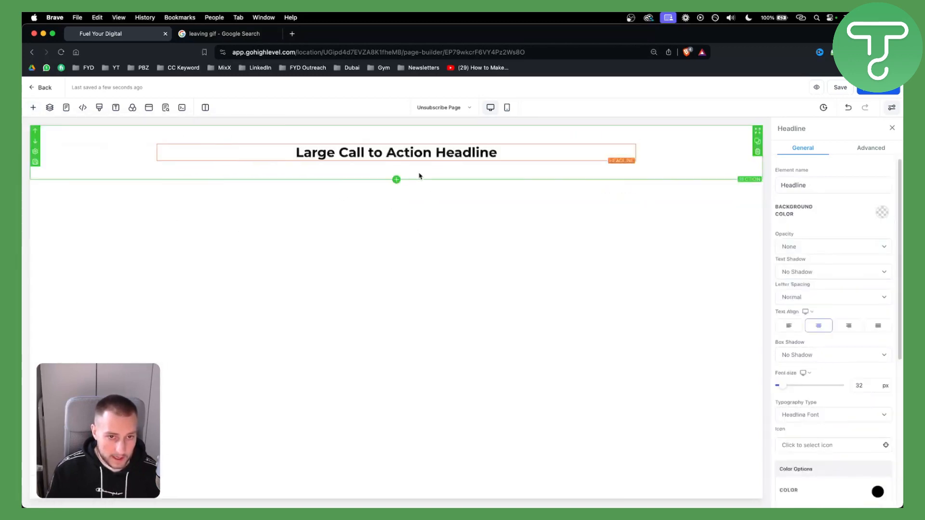
{"action": "left_click", "coordinate": [397, 162]}
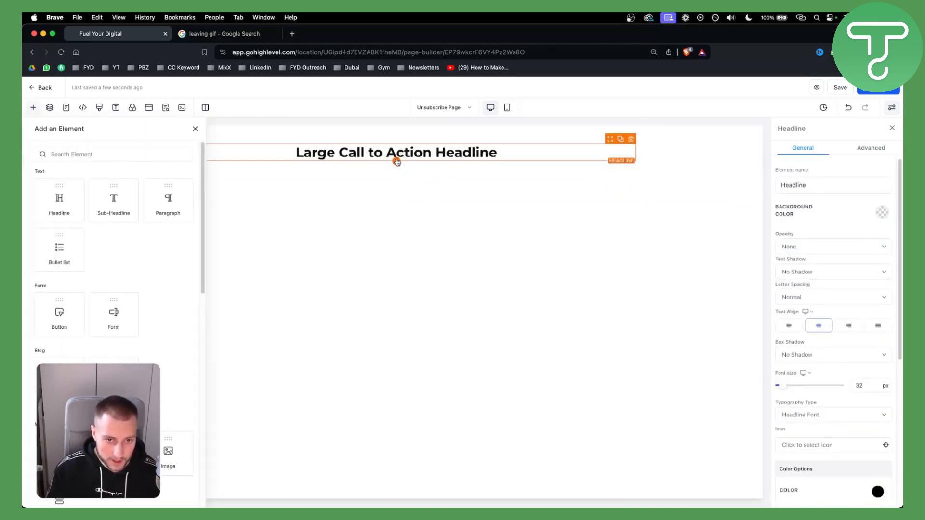
{"action": "left_click", "coordinate": [176, 198]}
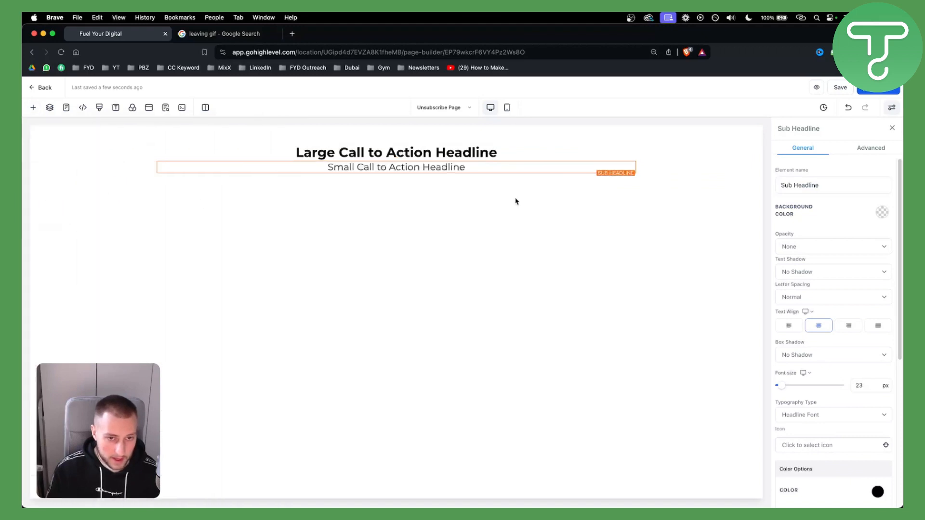
Step: Replace the headline's placeholder text with "You Just Unsubscribed"
{"action": "double_click", "coordinate": [432, 153]}
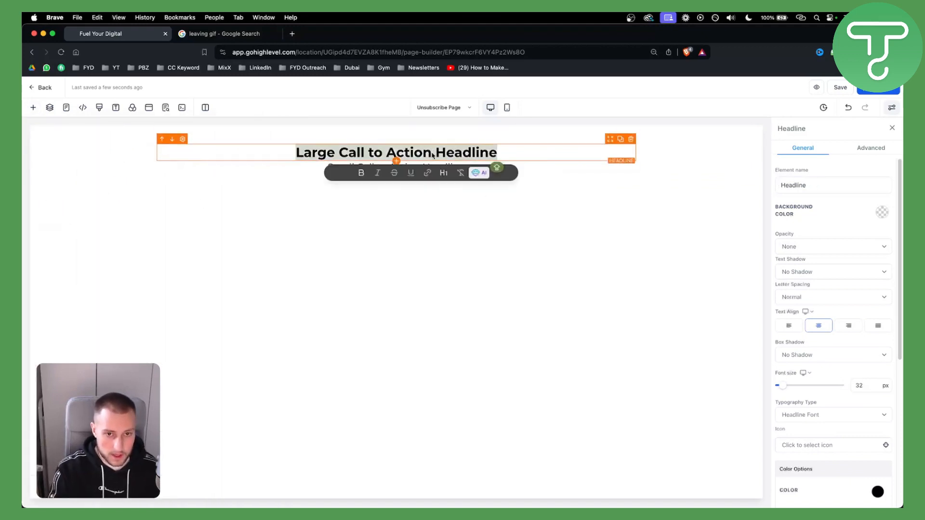
{"action": "key", "text": "BackSpace"}
{"action": "type", "text": "You ju"}
{"action": "key", "text": "BackSpace"}
{"action": "key", "text": "BackSpace"}
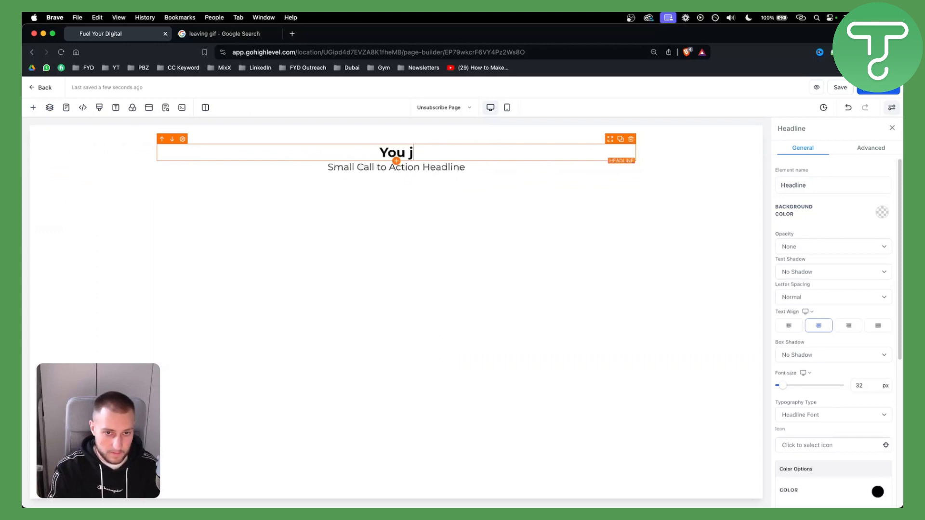
{"action": "type", "text": "Just Unsuc"}
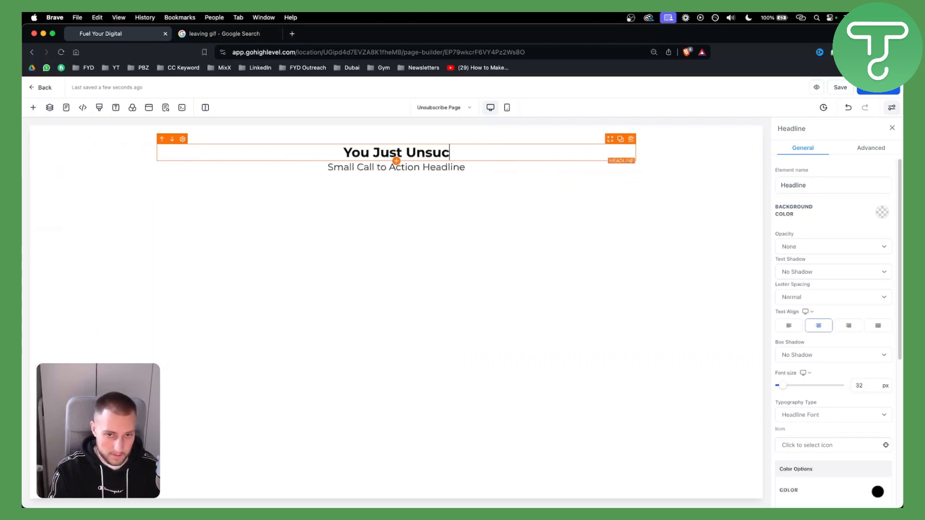
{"action": "key", "text": "BackSpace"}
{"action": "type", "text": "bc"}
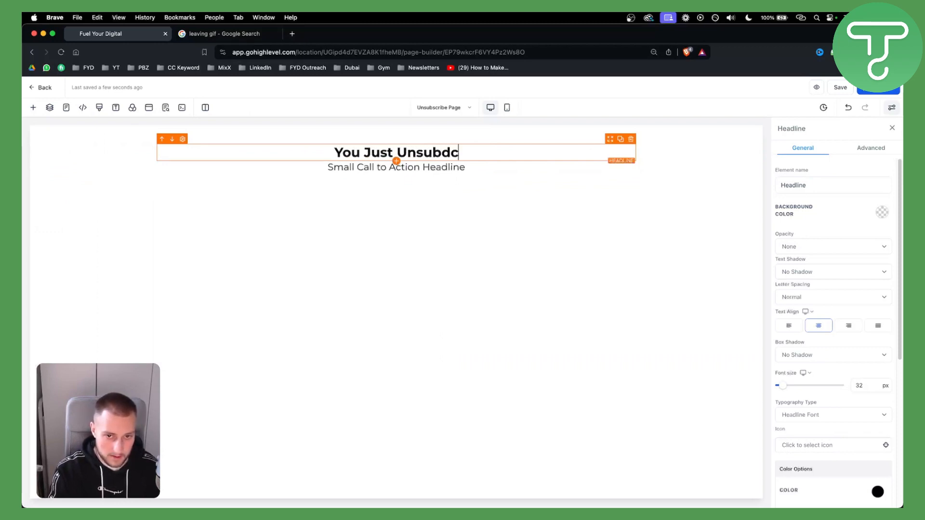
{"action": "key", "text": "BackSpace"}
{"action": "type", "text": "scb"}
{"action": "key", "text": "BackSpace"}
{"action": "key", "text": "BackSpace"}
{"action": "key", "text": "BackSpace"}
{"action": "key", "text": "BackSpace"}
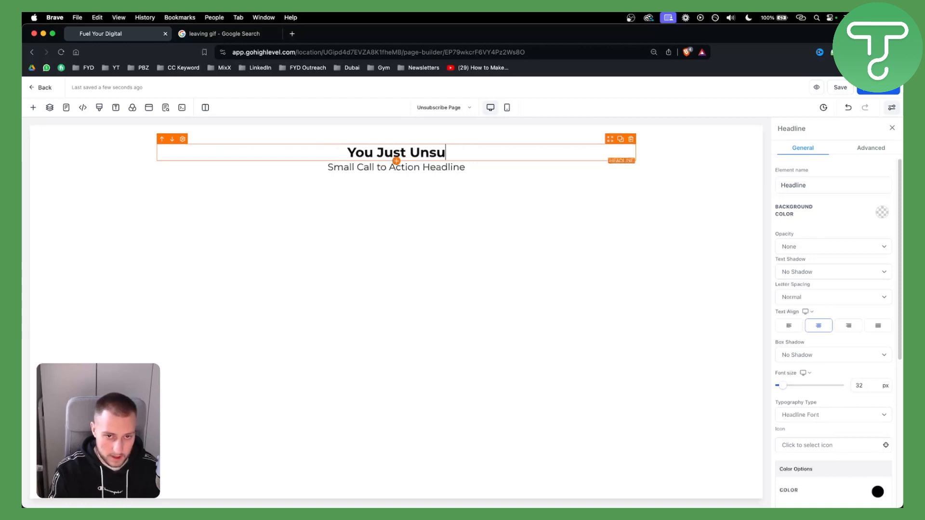
{"action": "type", "text": "bscribed"}
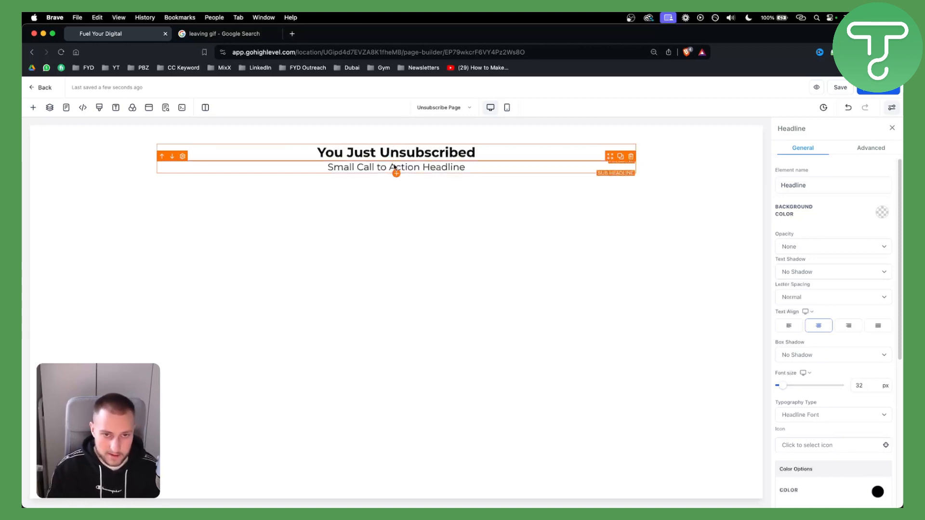
Step: Replace the sub-headline's placeholder text with "You will not longer receive emails from us, sad to see you go...."
{"action": "triple_click", "coordinate": [394, 166]}
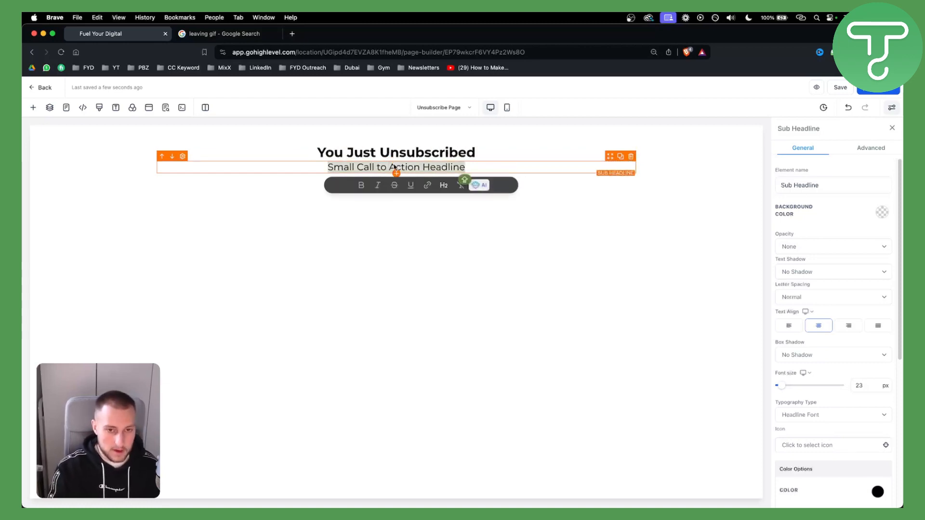
{"action": "type", "text": "You will no"}
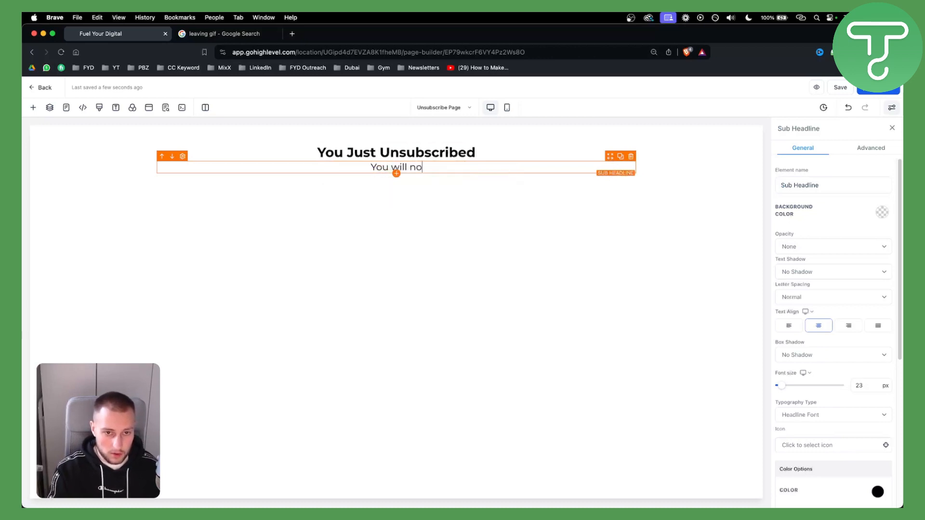
{"action": "type", "text": "t longer receieve"}
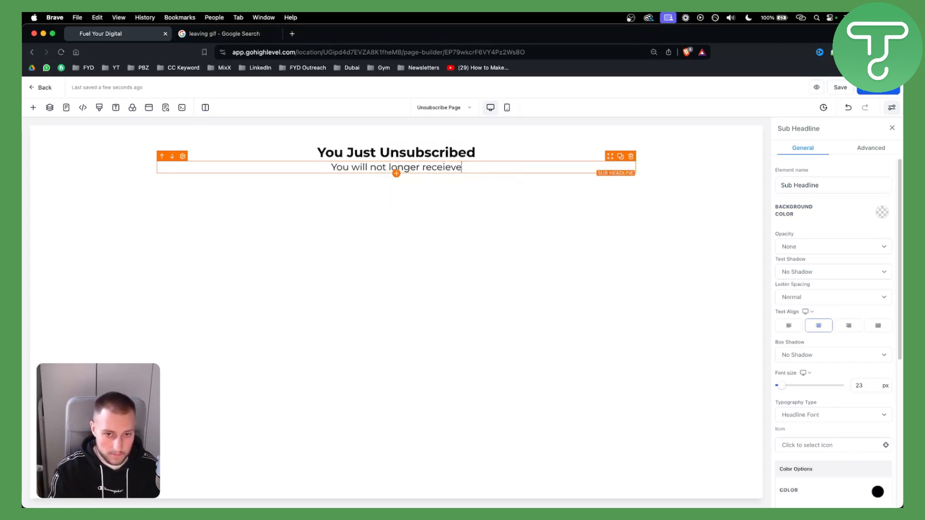
{"action": "key", "text": "BackSpace"}
{"action": "key", "text": "BackSpace"}
{"action": "key", "text": "BackSpace"}
{"action": "type", "text": "ve"}
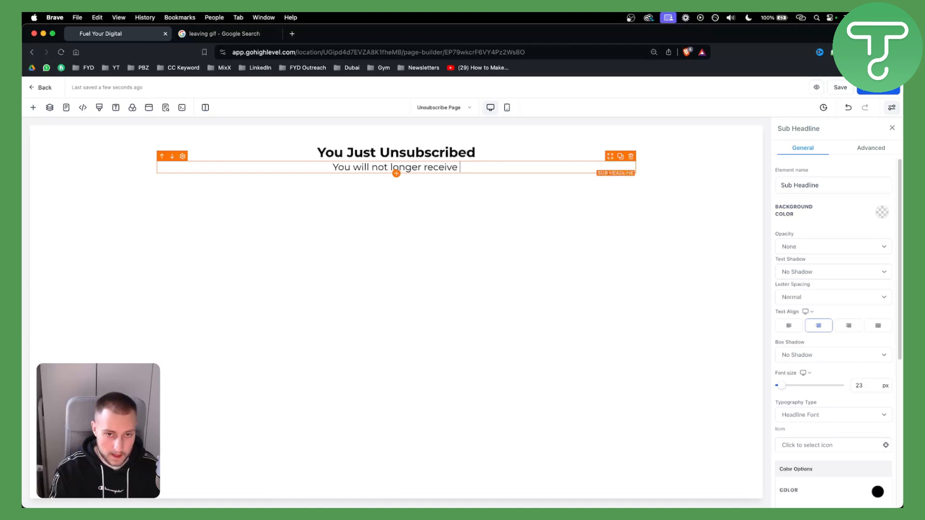
{"action": "type", "text": " emails from us,"}
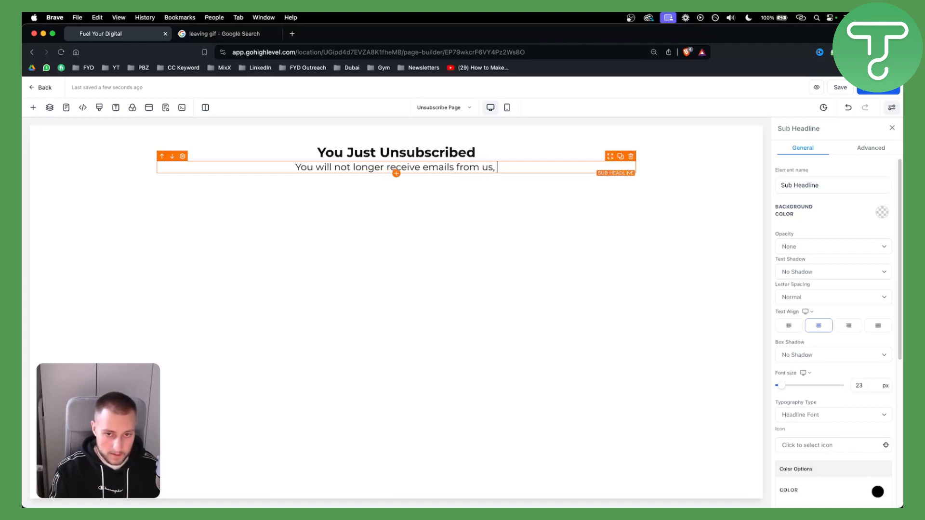
{"action": "type", "text": " sad to see you go"}
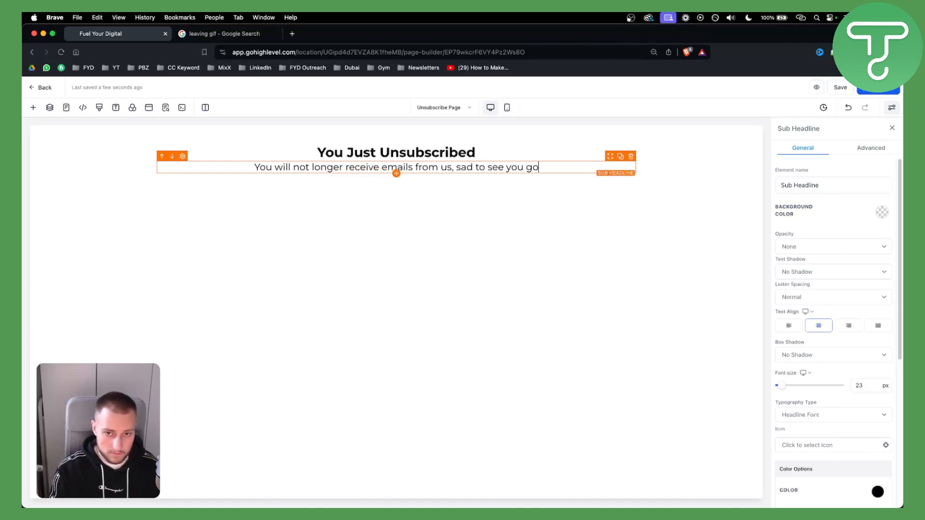
{"action": "type", "text": "...."}
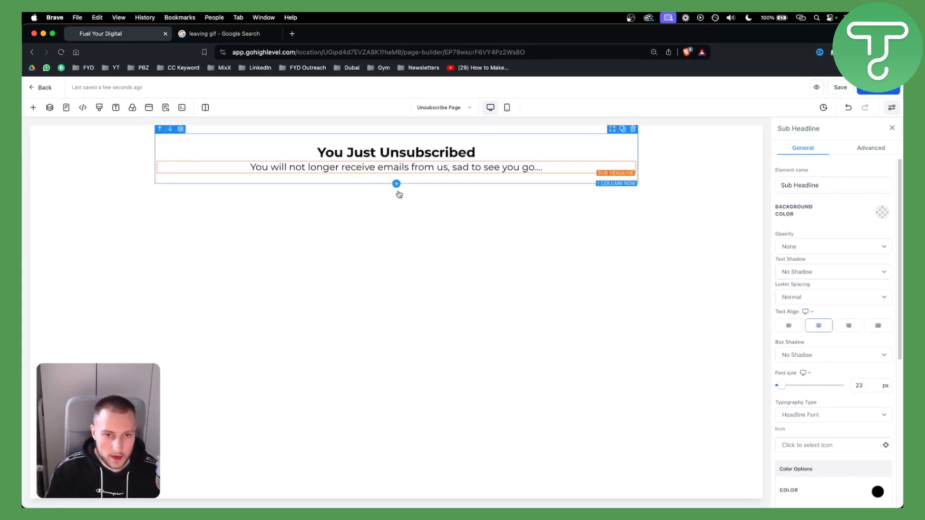
Step: Add a full-width section below the headline section, with a one-column row containing an image element
{"action": "left_click", "coordinate": [397, 192]}
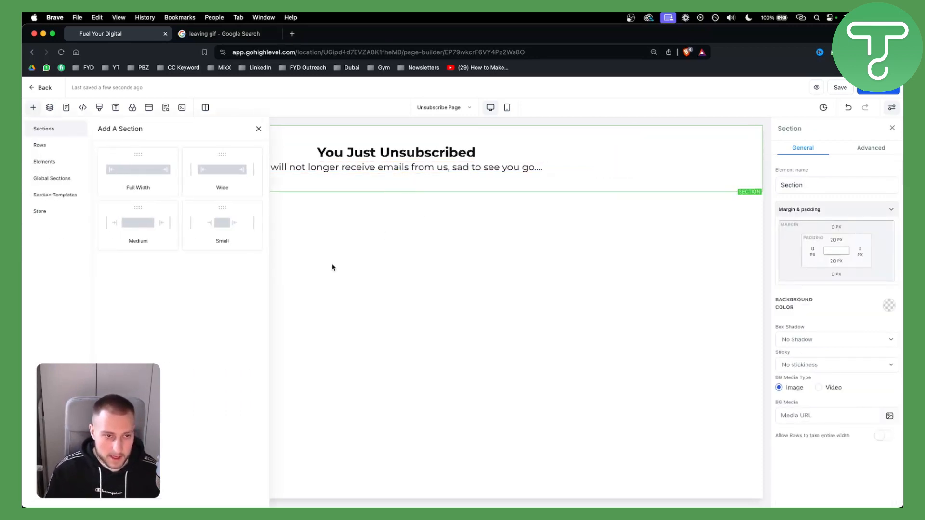
{"action": "left_click", "coordinate": [145, 181]}
{"action": "left_click", "coordinate": [395, 221]}
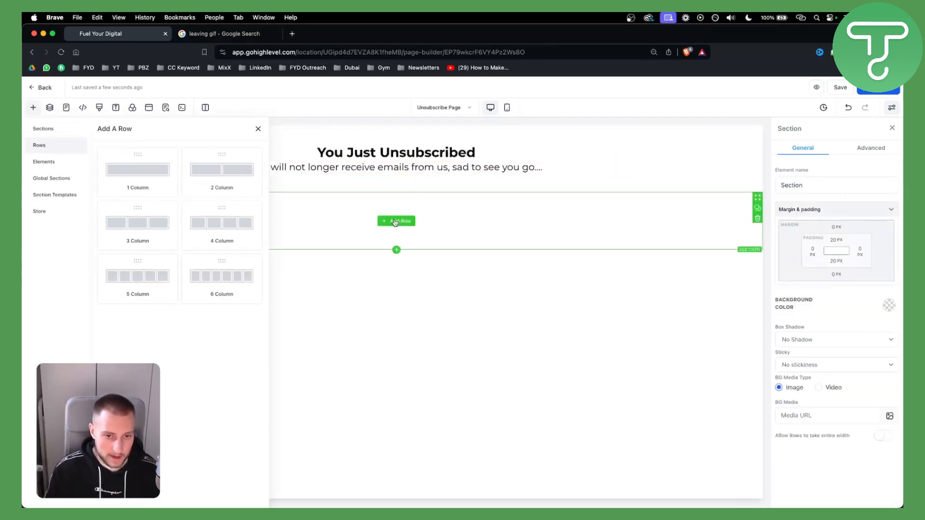
{"action": "left_click", "coordinate": [141, 171]}
{"action": "left_click", "coordinate": [404, 236]}
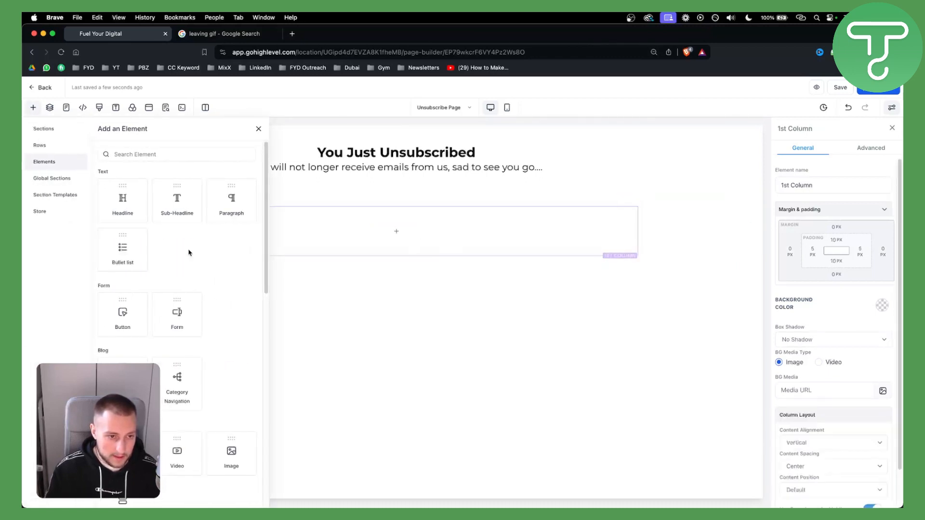
{"action": "scroll", "coordinate": [167, 253], "scroll_direction": "down", "scroll_amount": 5}
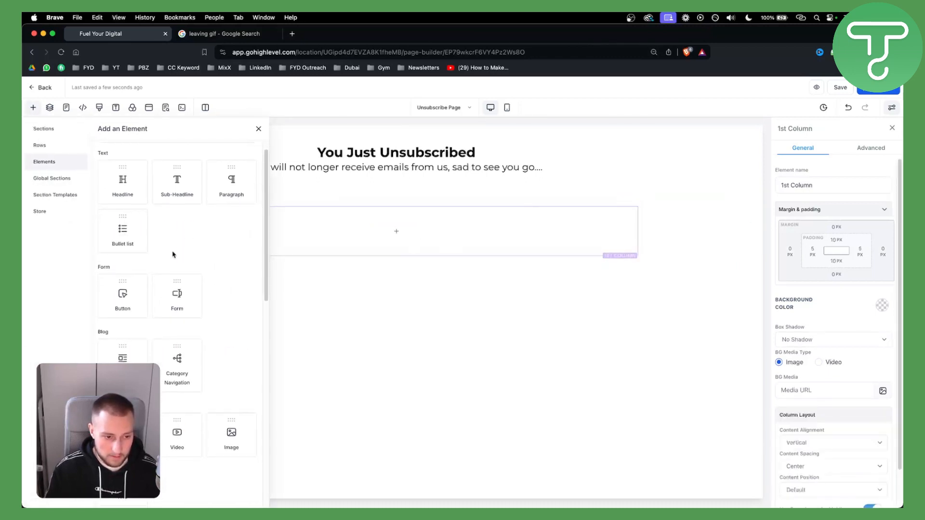
{"action": "left_click", "coordinate": [228, 348]}
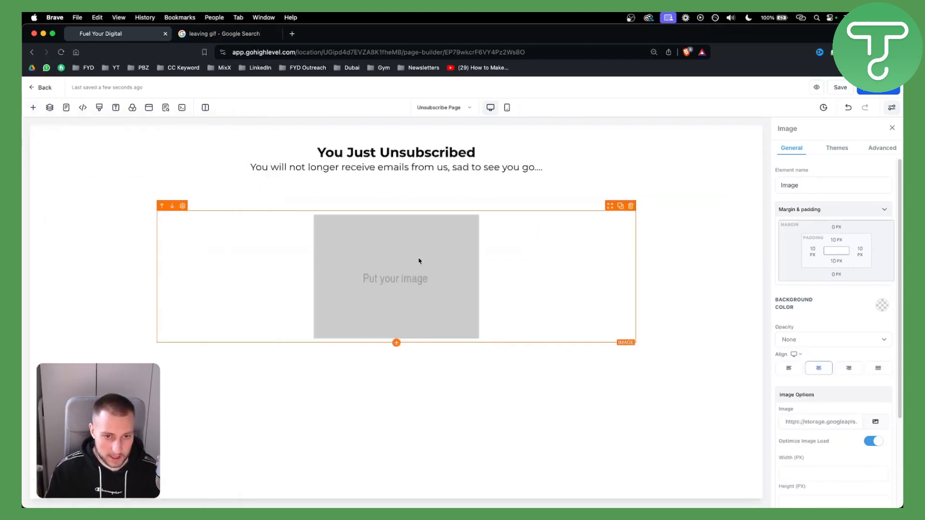
Step: View the leaving GIF in the Google search tab, and apply the thin dark-bordered theme to the placeholder image in the page builder
{"action": "left_click", "coordinate": [230, 34]}
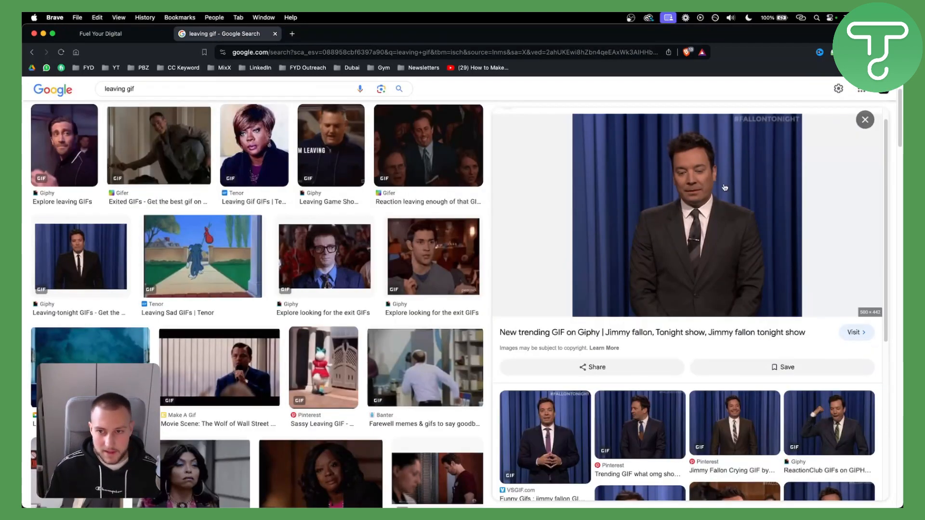
{"action": "left_click", "coordinate": [159, 34]}
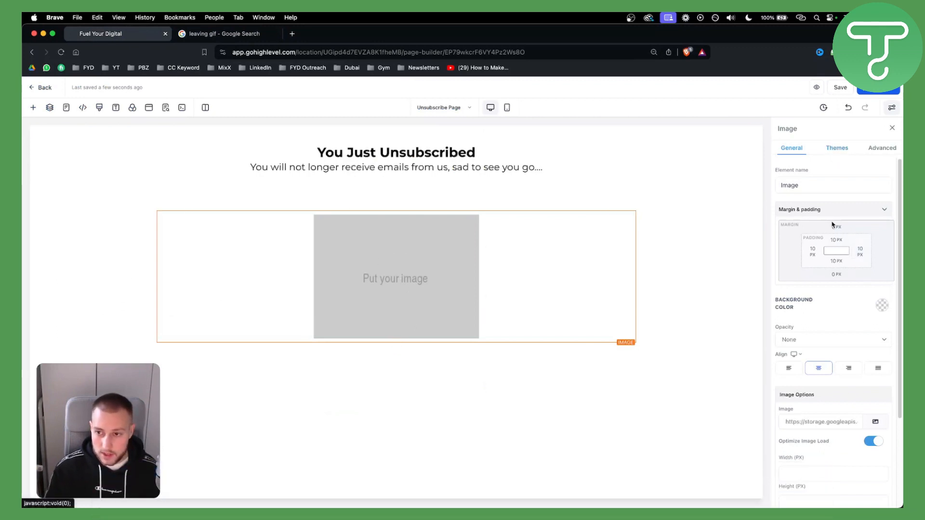
{"action": "scroll", "coordinate": [812, 241], "scroll_direction": "down", "scroll_amount": 5}
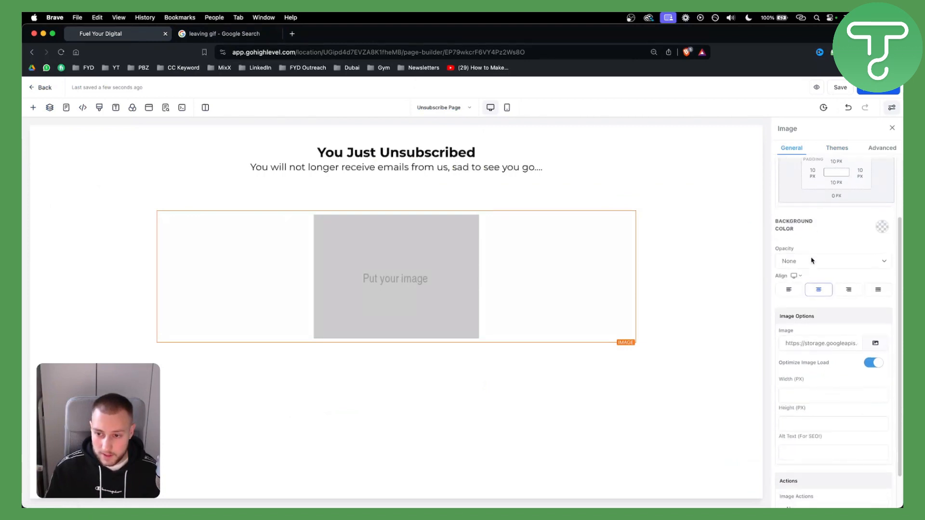
{"action": "scroll", "coordinate": [824, 217], "scroll_direction": "up", "scroll_amount": 5}
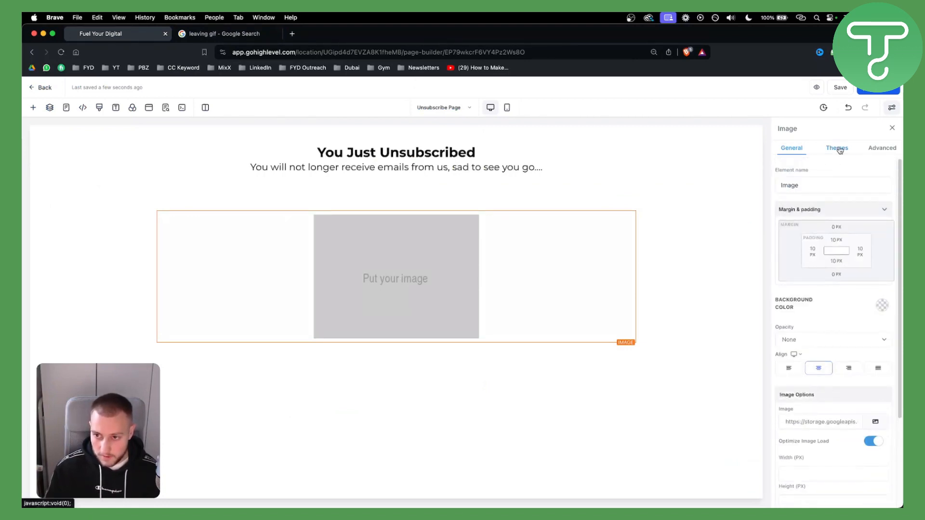
{"action": "left_click", "coordinate": [837, 148]}
{"action": "left_click", "coordinate": [889, 148]}
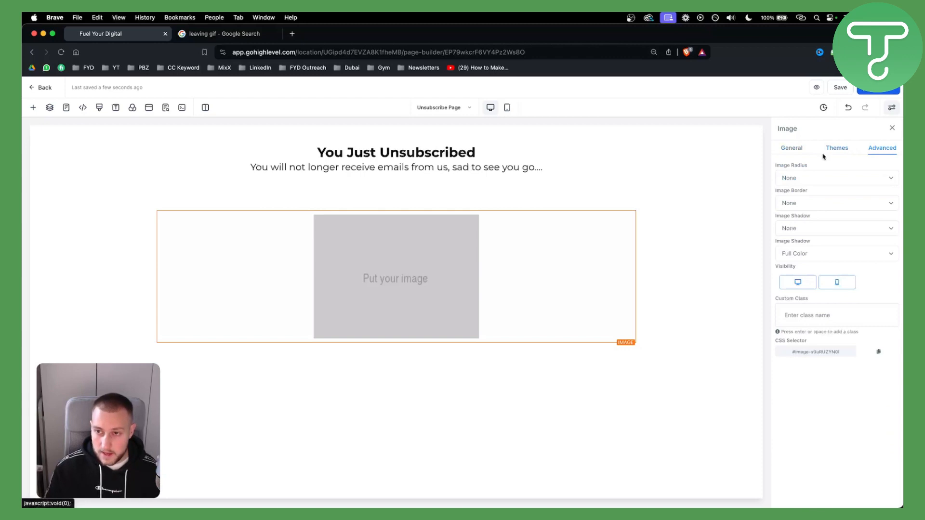
{"action": "left_click", "coordinate": [837, 149]}
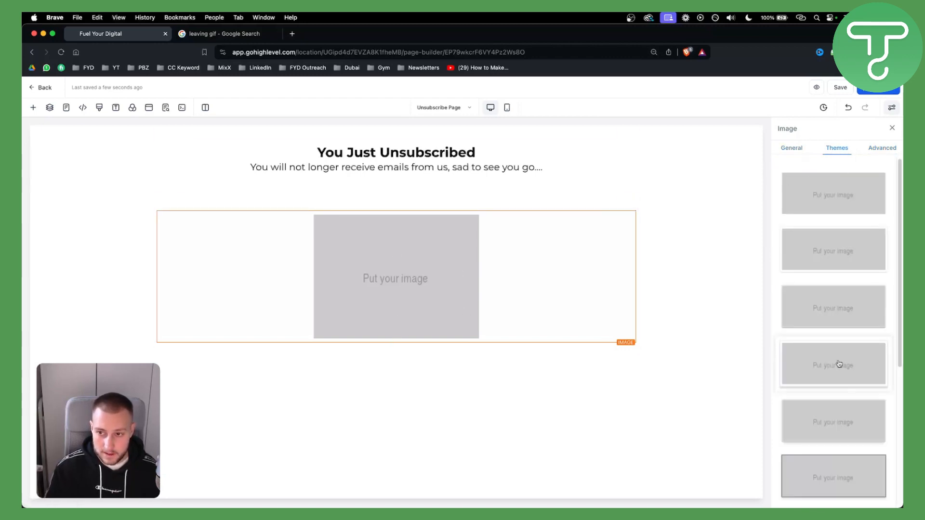
{"action": "scroll", "coordinate": [826, 386], "scroll_direction": "down", "scroll_amount": 1}
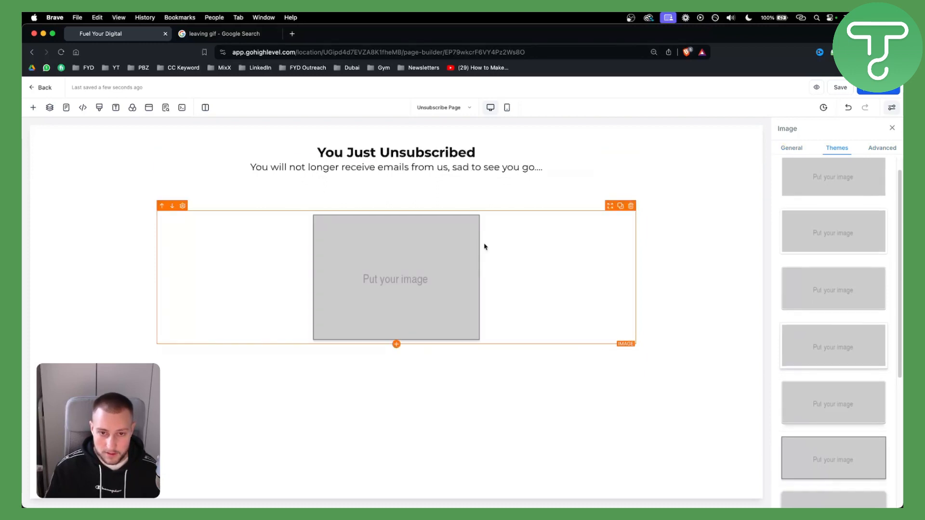
Step: Try several background colours for the image element and settle on light purple
{"action": "left_click", "coordinate": [791, 148]}
{"action": "left_click", "coordinate": [813, 165]}
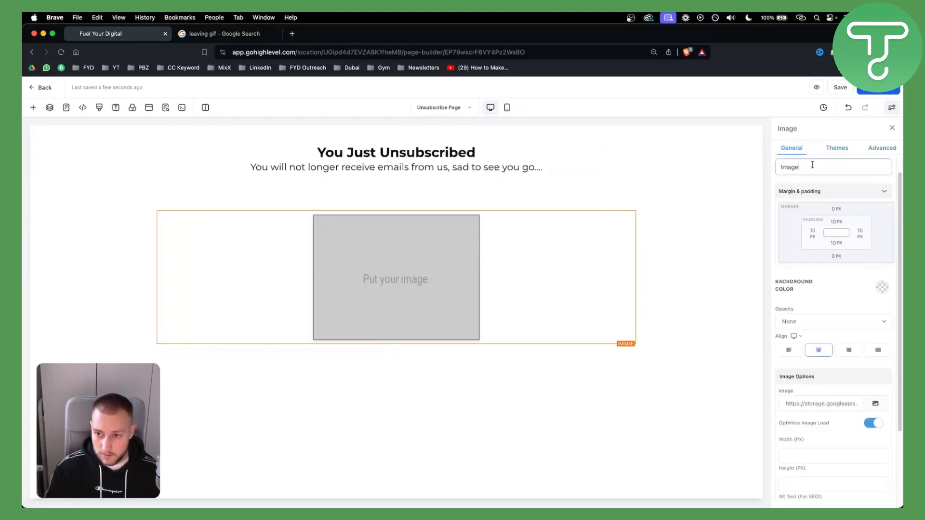
{"action": "left_click", "coordinate": [883, 287]}
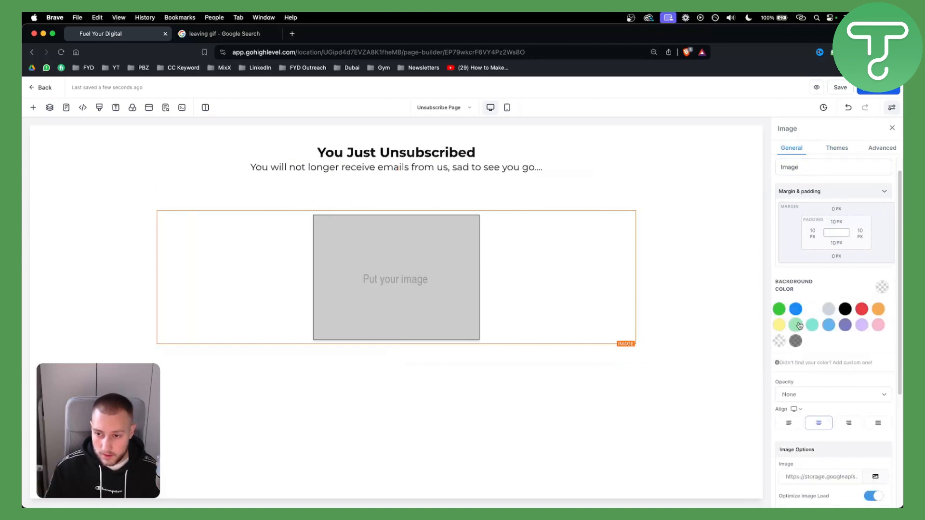
{"action": "left_click", "coordinate": [796, 325]}
{"action": "left_click", "coordinate": [829, 324]}
{"action": "left_click", "coordinate": [845, 325]}
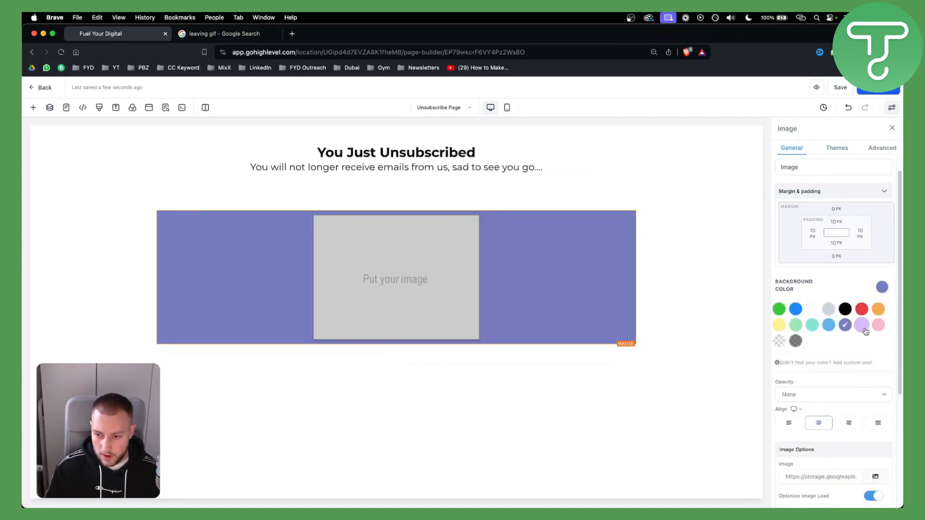
{"action": "left_click", "coordinate": [863, 328]}
Step: Replace the placeholder image with banner.png from the media library
{"action": "scroll", "coordinate": [810, 334], "scroll_direction": "down", "scroll_amount": 5}
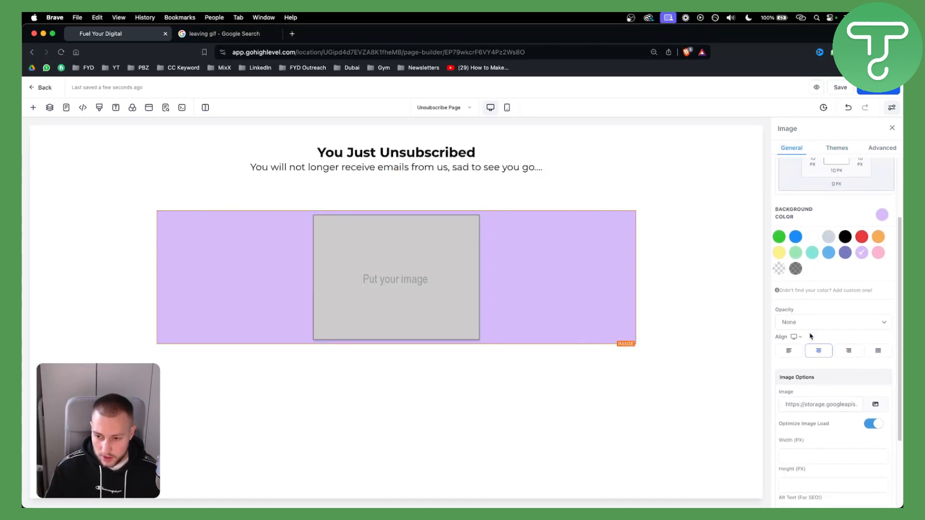
{"action": "left_click", "coordinate": [877, 333]}
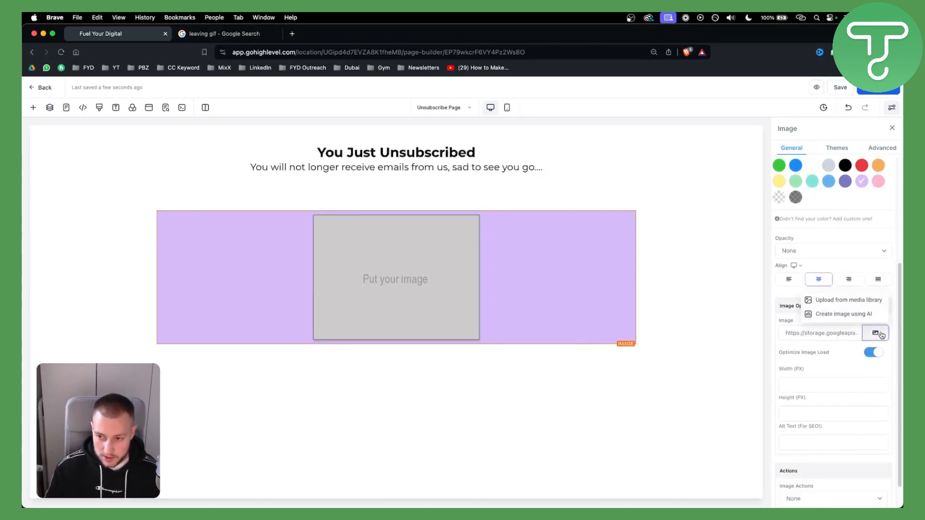
{"action": "left_click", "coordinate": [847, 302]}
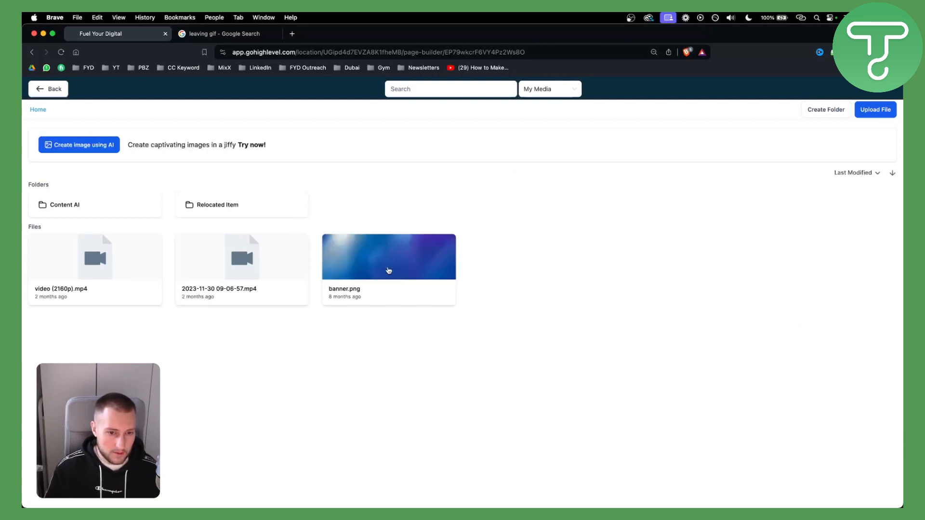
{"action": "left_click", "coordinate": [388, 270]}
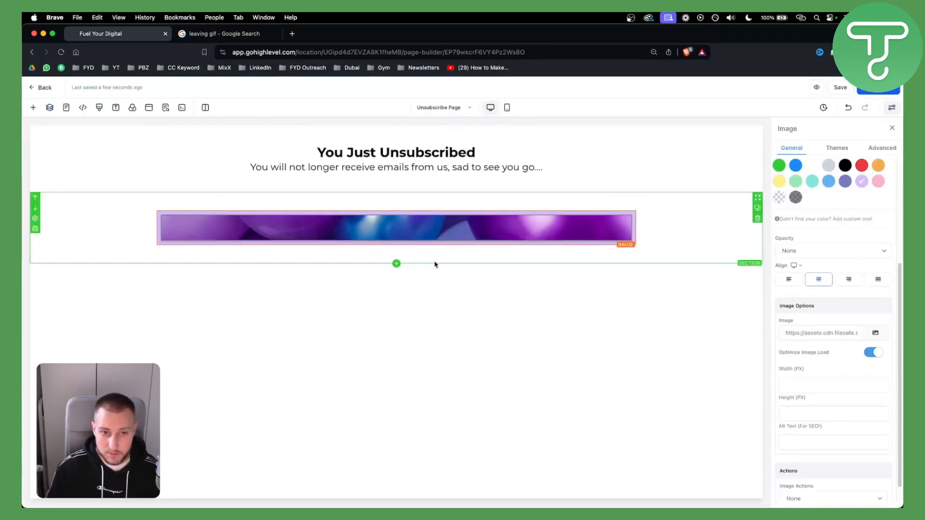
Step: Add another full-width section below the banner image and place a one-column row in it
{"action": "left_click", "coordinate": [396, 264]}
{"action": "left_click", "coordinate": [137, 176]}
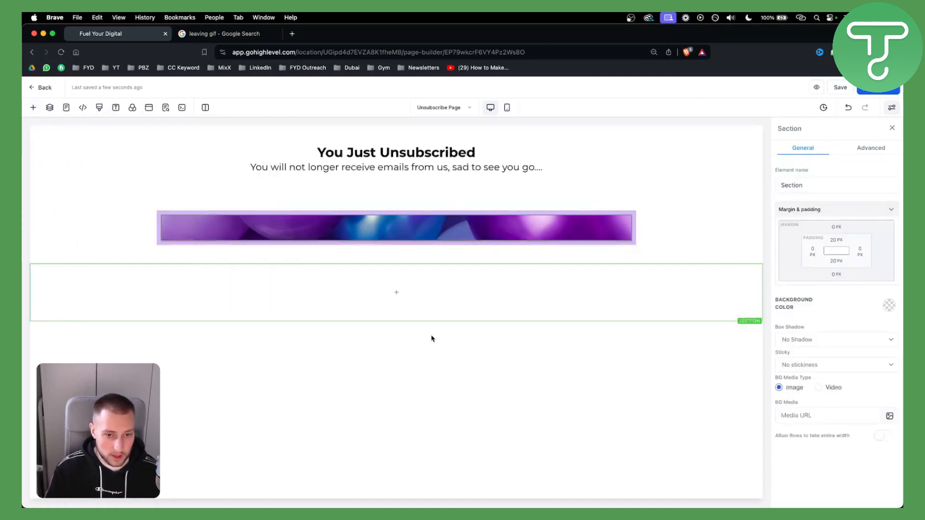
{"action": "left_click", "coordinate": [396, 293]}
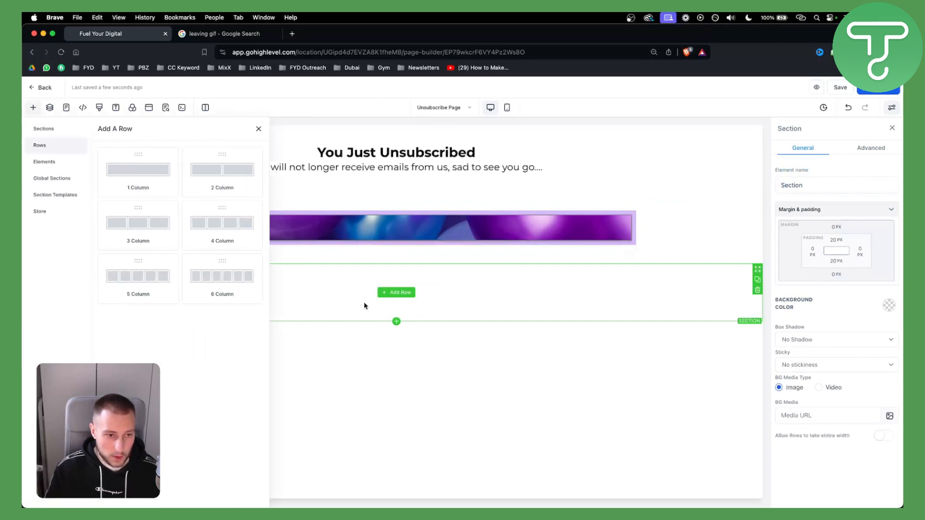
{"action": "left_click", "coordinate": [110, 182]}
Step: Look through the elements available for the empty column under the banner image
{"action": "left_click", "coordinate": [397, 304]}
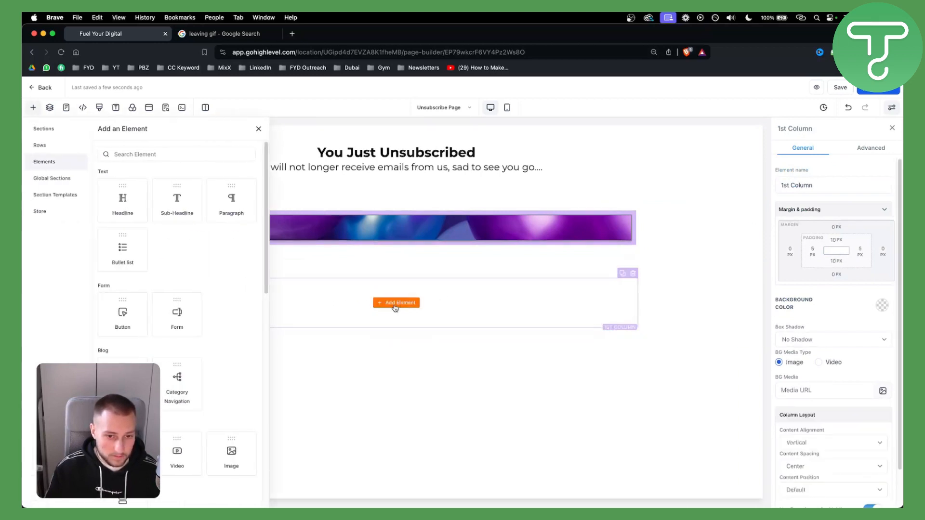
{"action": "scroll", "coordinate": [247, 314], "scroll_direction": "down", "scroll_amount": 3}
{"action": "scroll", "coordinate": [247, 314], "scroll_direction": "down", "scroll_amount": 10}
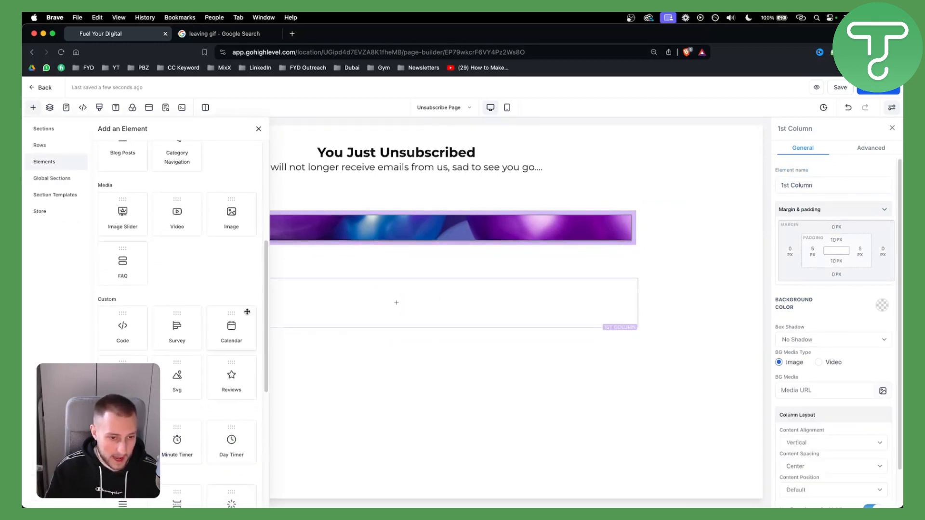
{"action": "scroll", "coordinate": [246, 314], "scroll_direction": "down", "scroll_amount": 2}
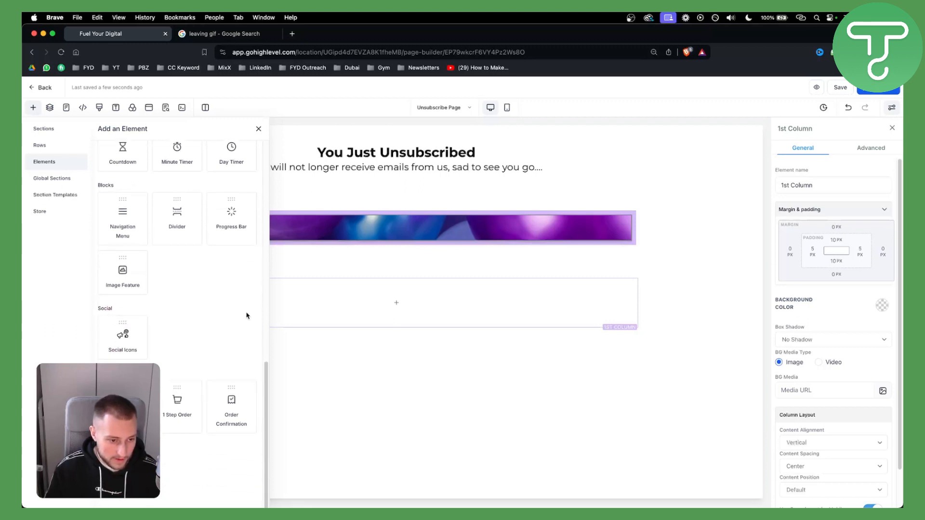
{"action": "scroll", "coordinate": [245, 321], "scroll_direction": "up", "scroll_amount": 1}
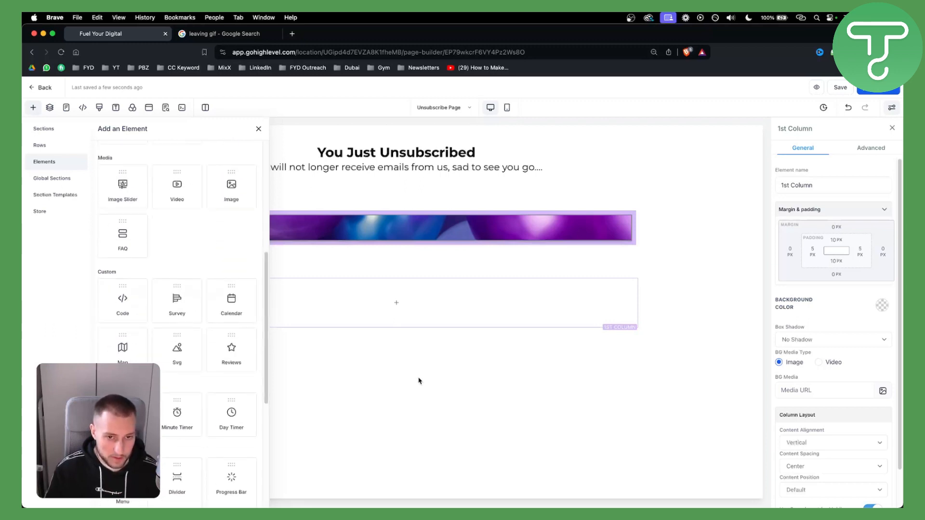
{"action": "left_click", "coordinate": [259, 129]}
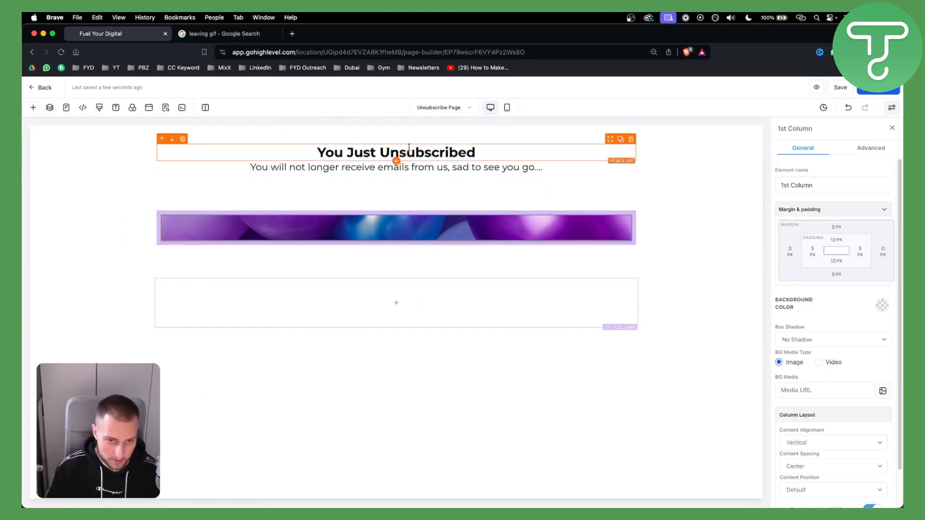
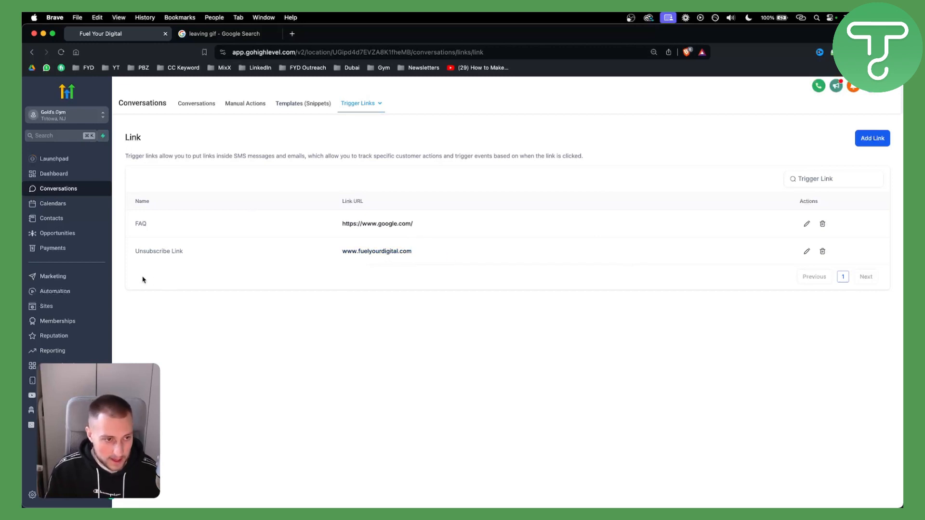
Step: Create a new automation workflow from scratch and name it Unsubscribe Workflow
{"action": "left_click", "coordinate": [69, 295]}
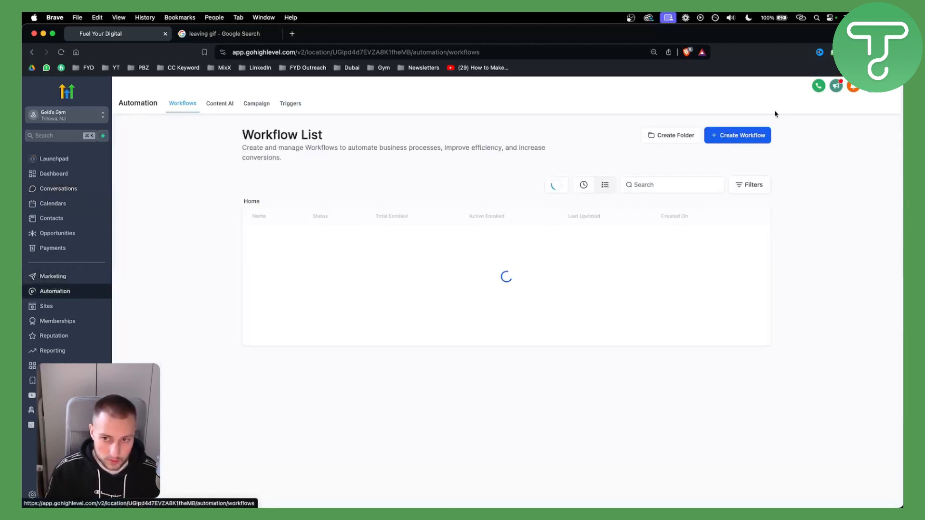
{"action": "left_click", "coordinate": [742, 135]}
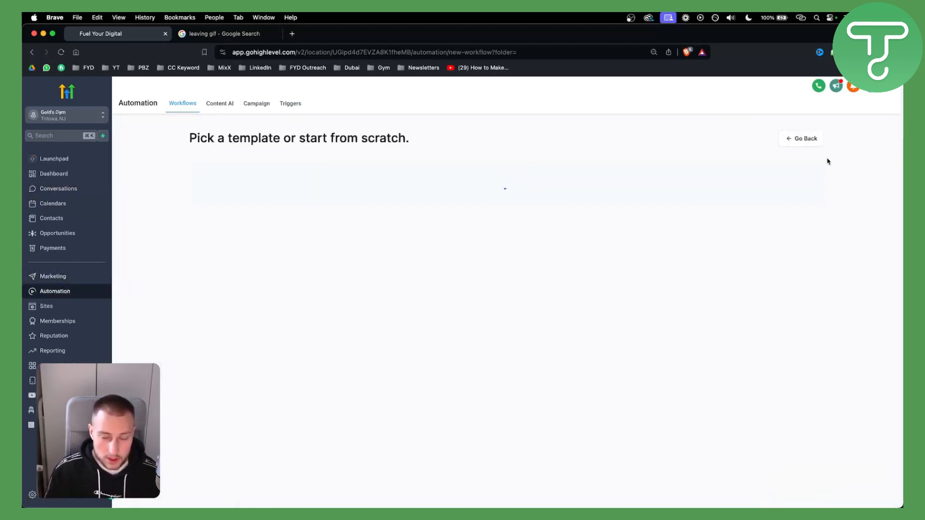
{"action": "left_click", "coordinate": [363, 257]}
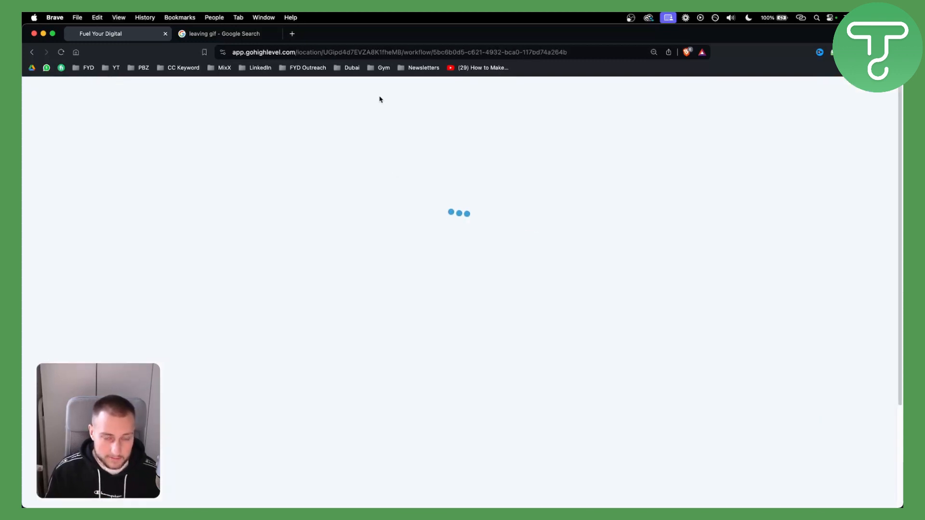
{"action": "key", "text": "super+a"}
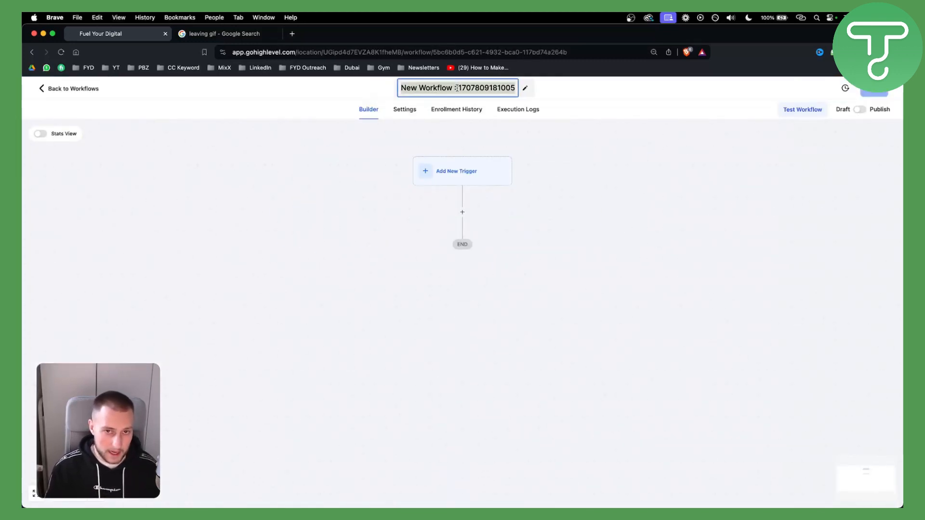
{"action": "type", "text": "Unsubscrib"}
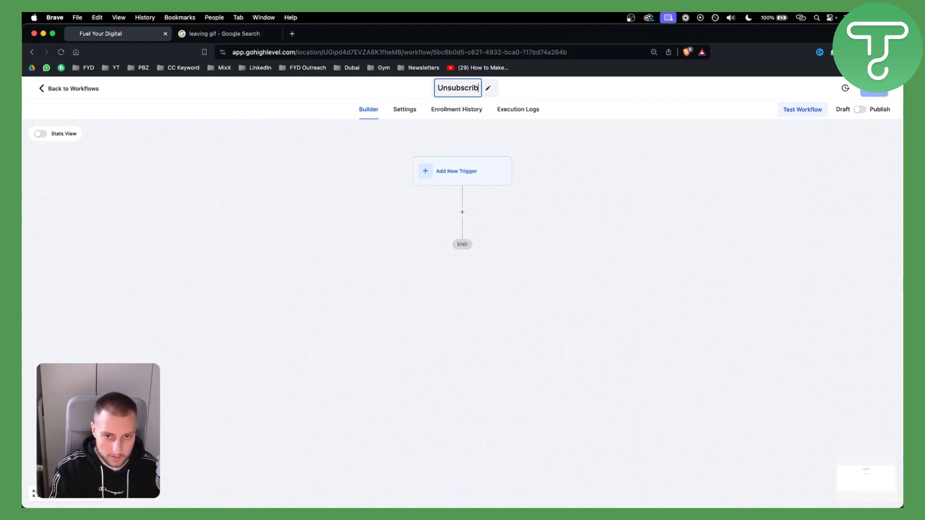
{"action": "type", "text": "e Workflow"}
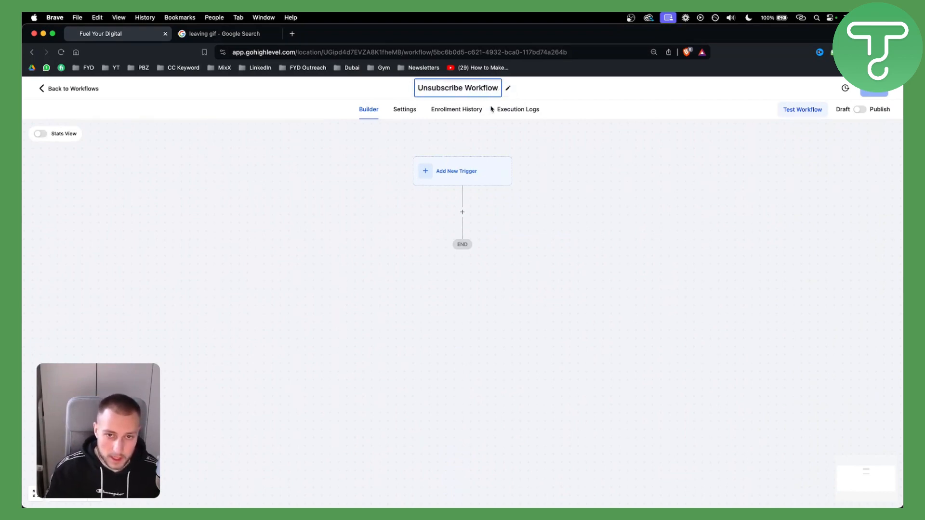
{"action": "key", "text": "Return"}
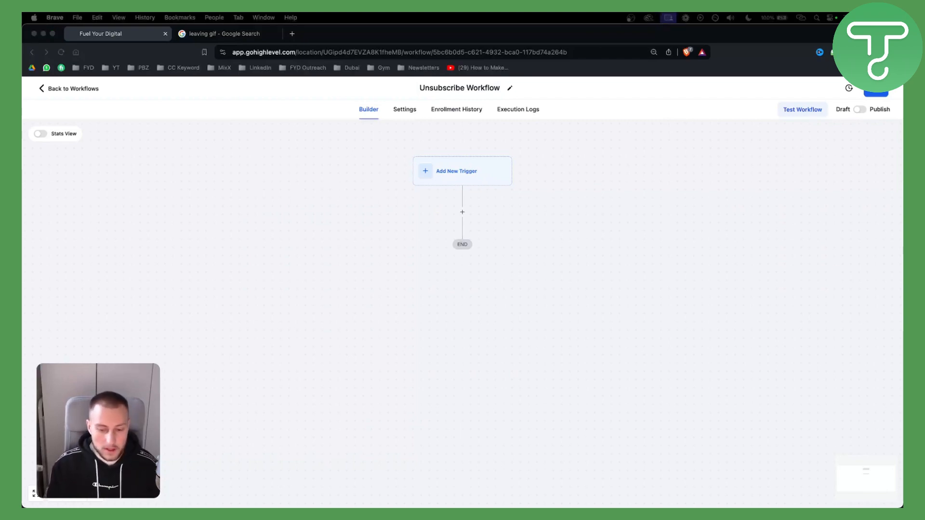
Step: Add a Trigger Link Clicked trigger to the workflow
{"action": "left_click", "coordinate": [469, 171]}
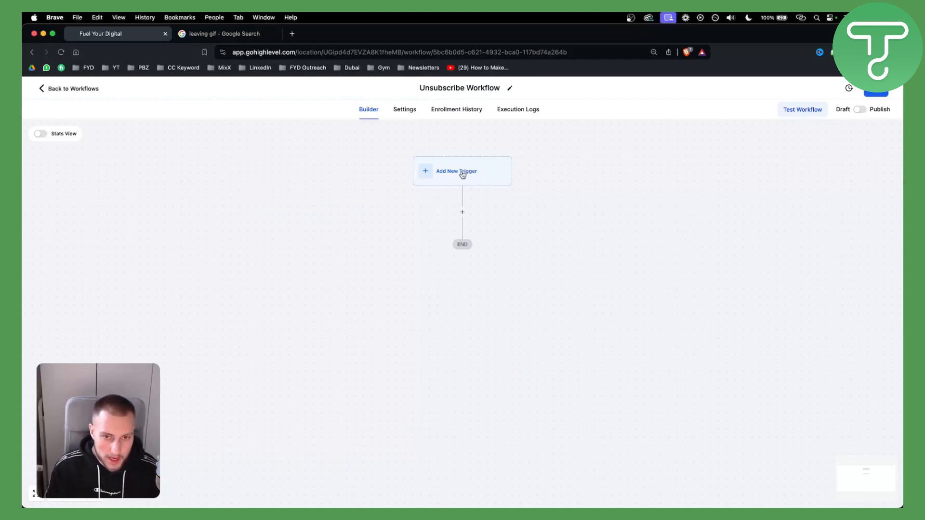
{"action": "left_click", "coordinate": [739, 178]}
{"action": "type", "text": "trig"}
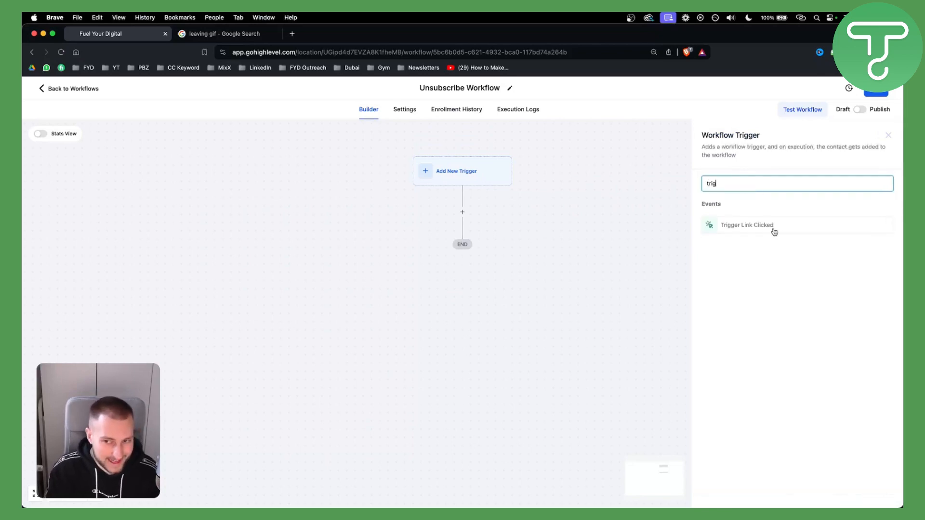
{"action": "left_click", "coordinate": [773, 226]}
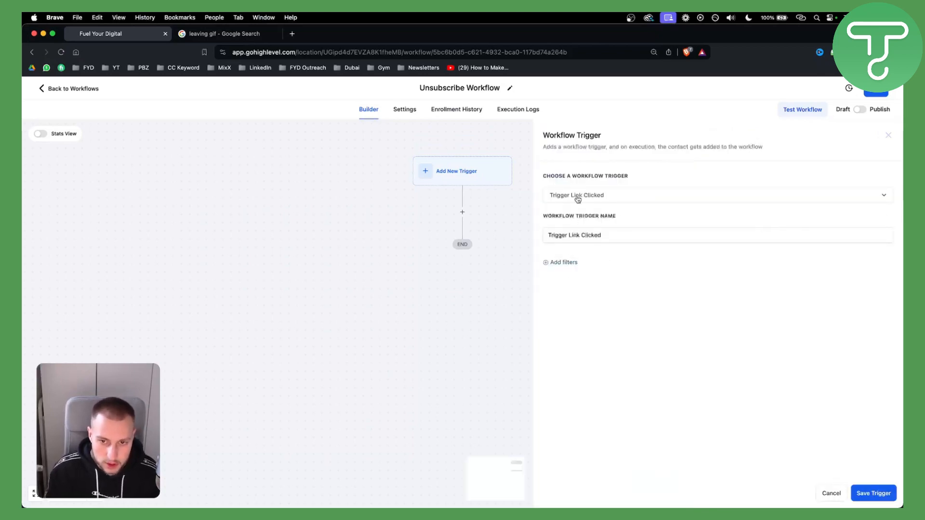
Step: Filter the trigger by the trigger link Unsubscribe Link and save the trigger
{"action": "left_click", "coordinate": [567, 263]}
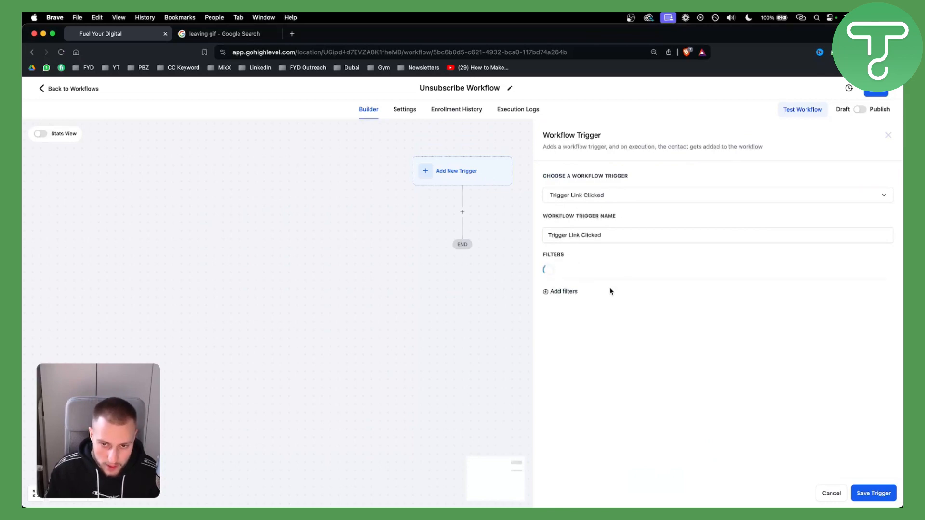
{"action": "left_click", "coordinate": [568, 273]}
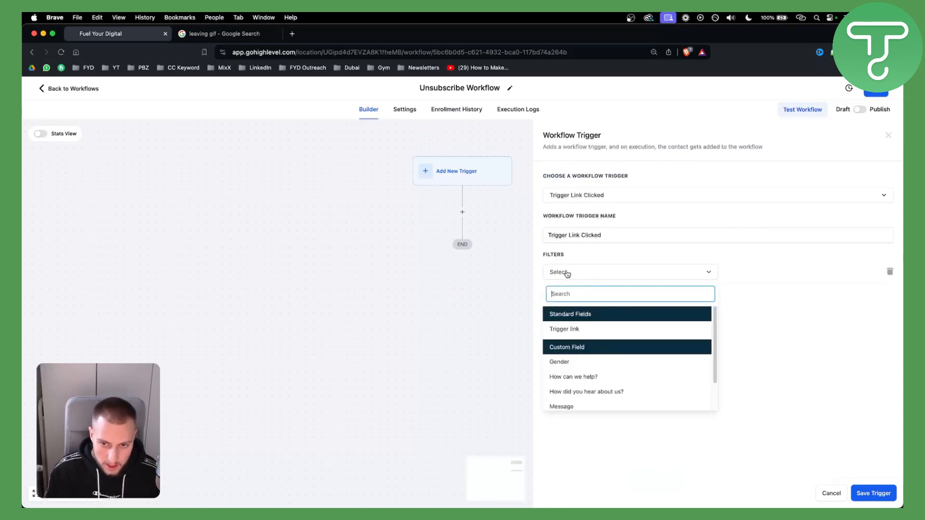
{"action": "left_click", "coordinate": [560, 330]}
{"action": "left_click", "coordinate": [742, 276]}
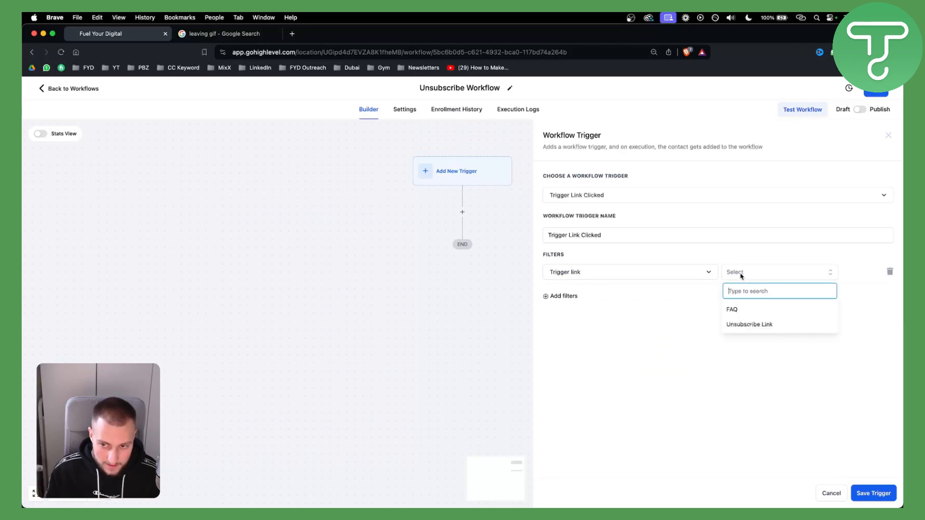
{"action": "left_click", "coordinate": [747, 327]}
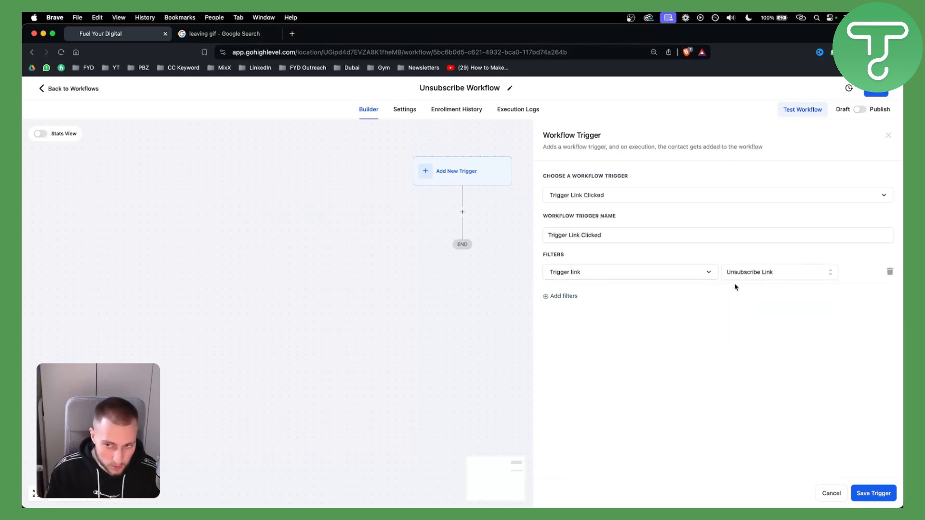
{"action": "left_click", "coordinate": [874, 494]}
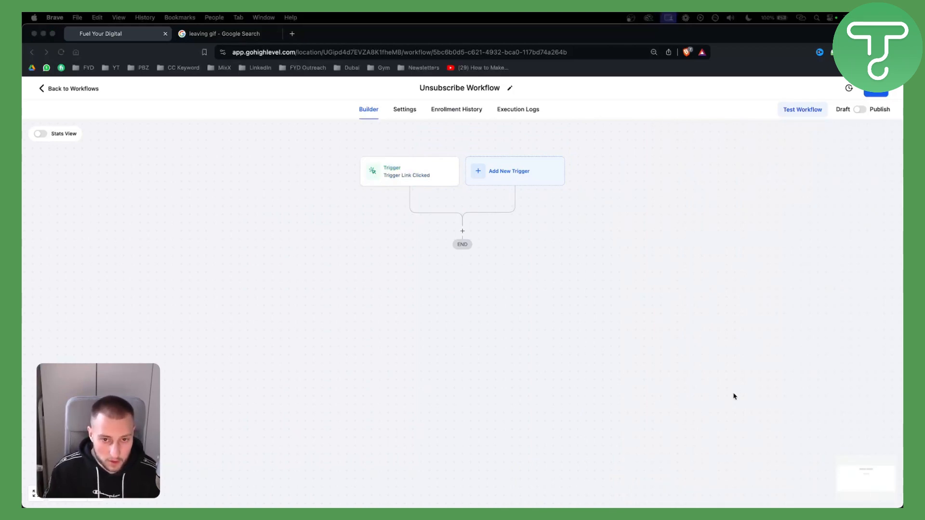
Step: Add an Enable/Disable DND action below the trigger, set it to Enable DND for all channels, and save it
{"action": "left_click", "coordinate": [463, 231]}
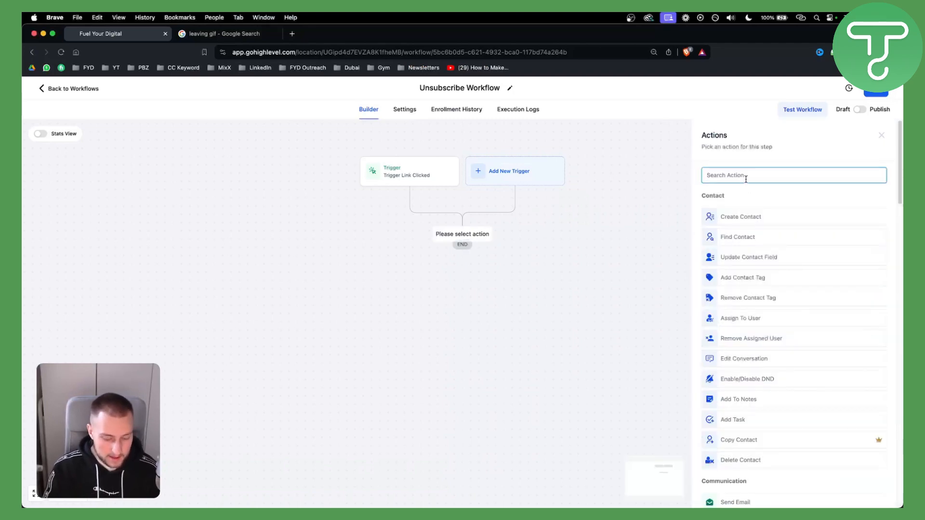
{"action": "type", "text": "dnd"}
{"action": "left_click", "coordinate": [765, 210]}
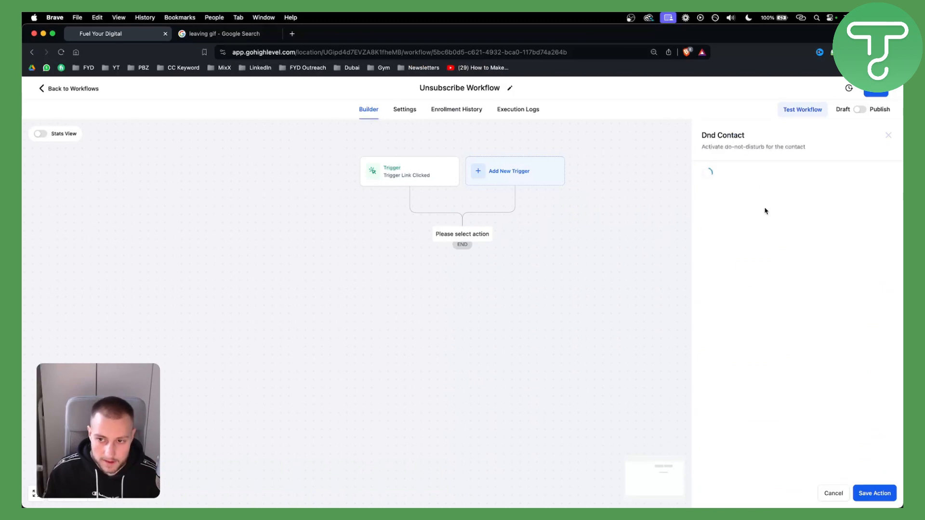
{"action": "left_click", "coordinate": [758, 189]}
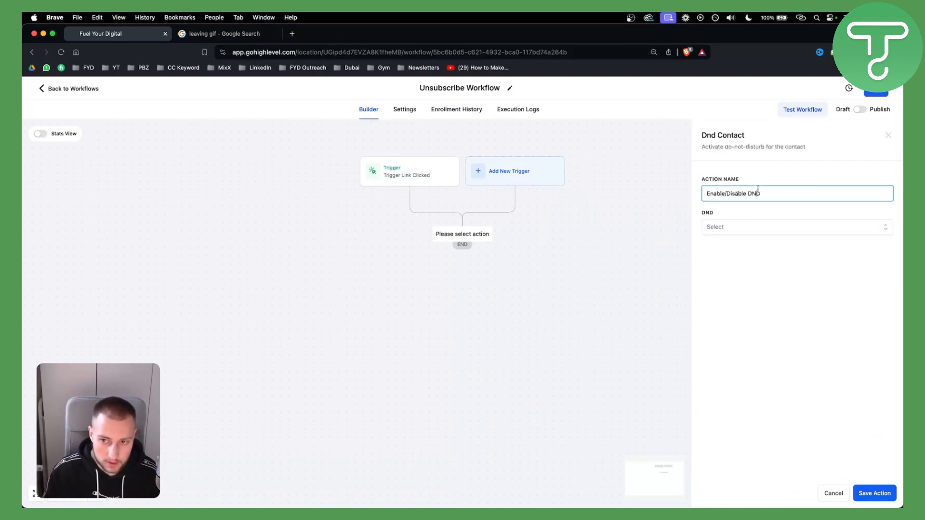
{"action": "left_click", "coordinate": [740, 227]}
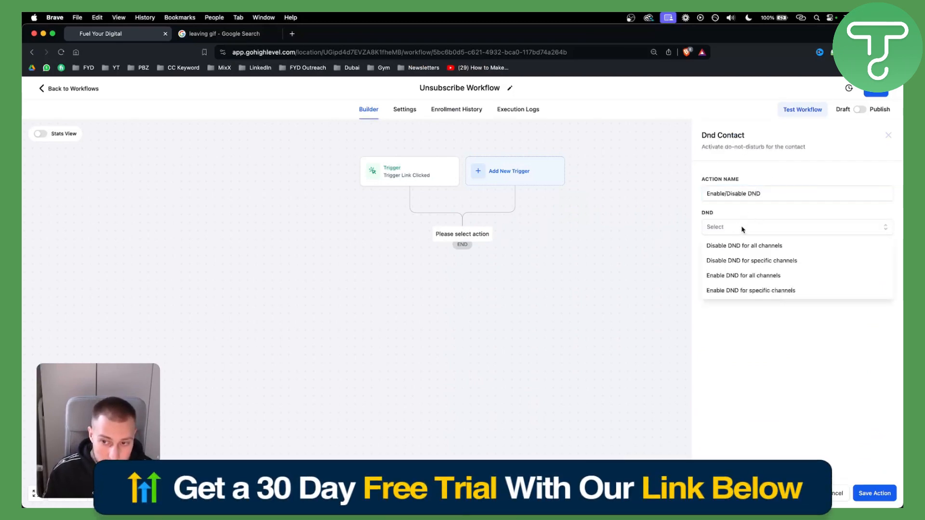
{"action": "left_click", "coordinate": [747, 276]}
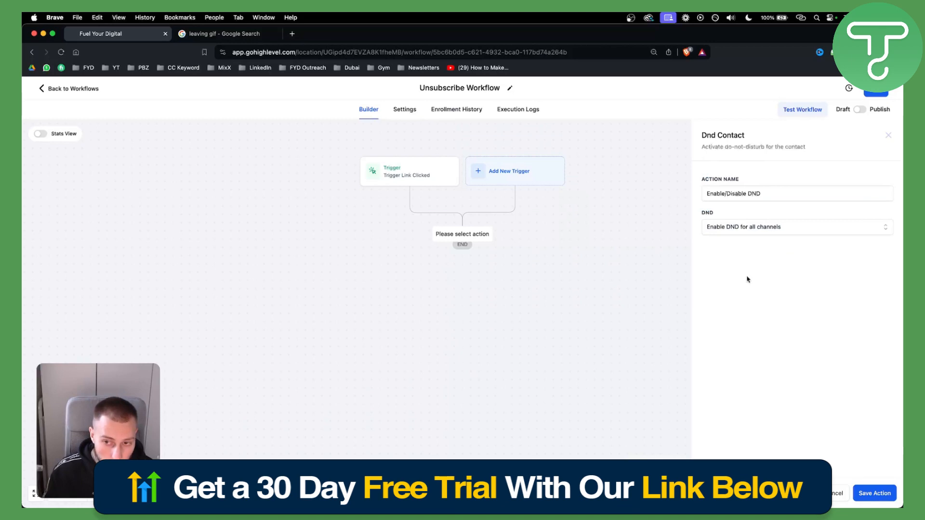
{"action": "left_click", "coordinate": [876, 494]}
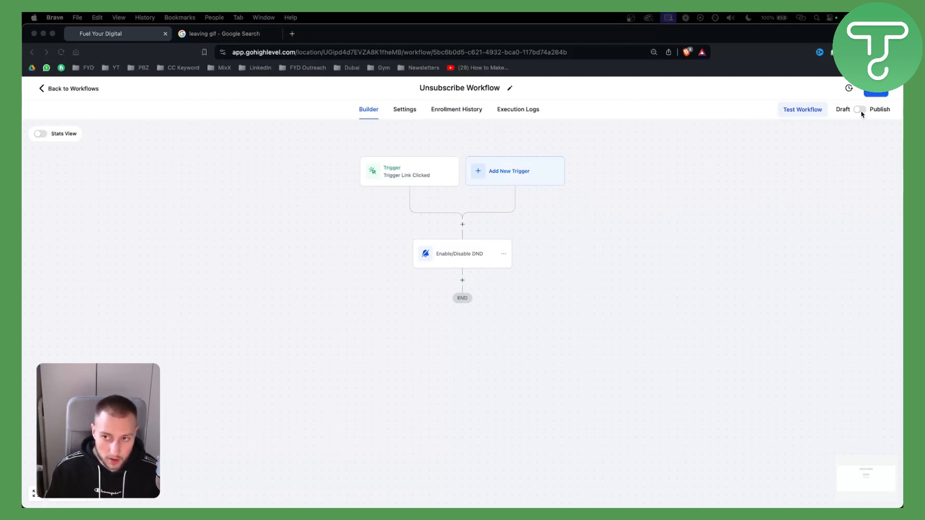
Step: Publish and save the Unsubscribe Workflow, and return to the workflow list
{"action": "left_click", "coordinate": [44, 94]}
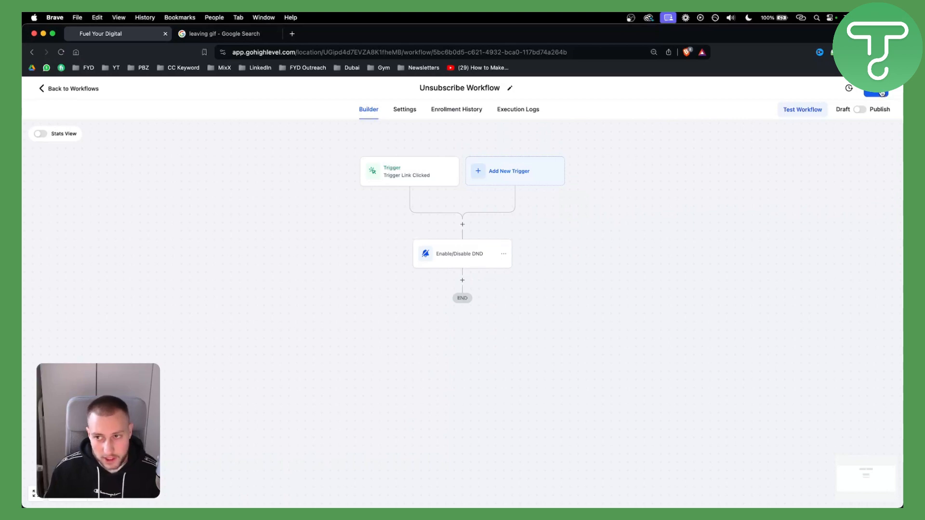
{"action": "left_click", "coordinate": [861, 110]}
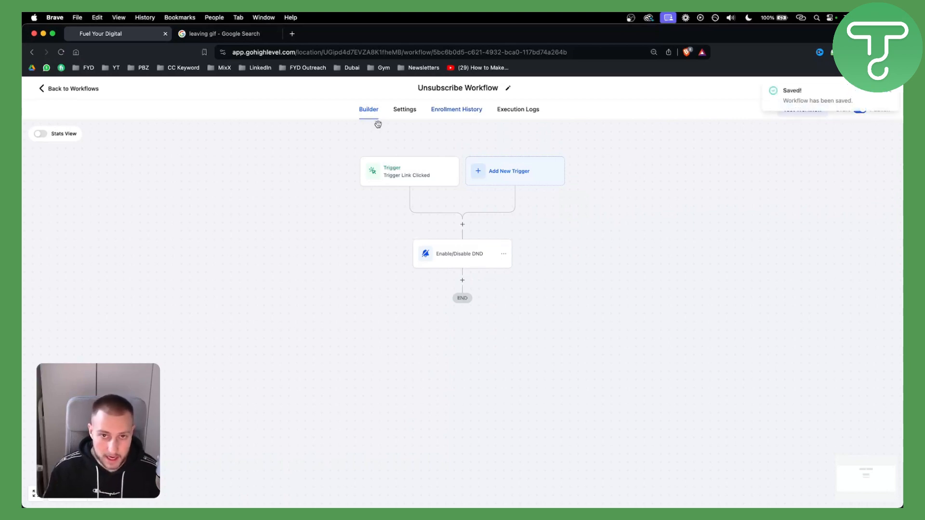
{"action": "left_click", "coordinate": [51, 92]}
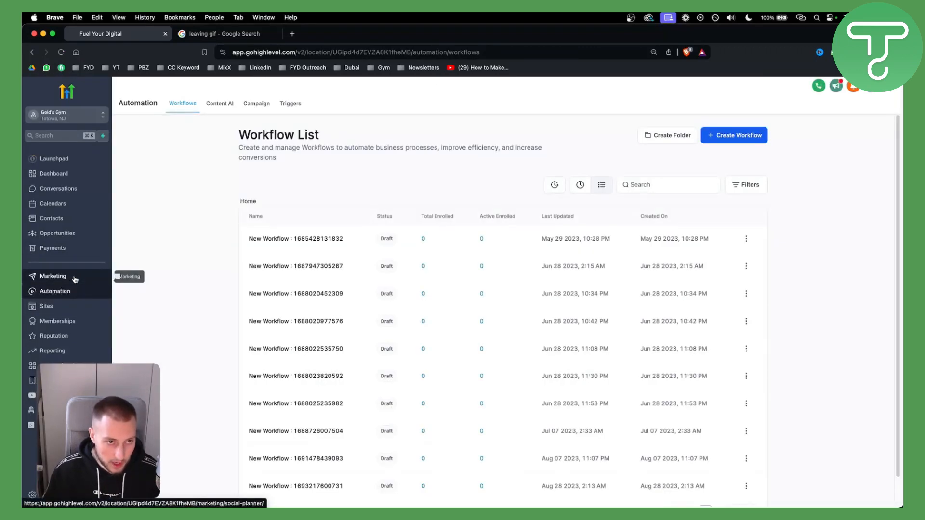
Step: Open the Accurate Accounting Agency email template from the marketing email templates
{"action": "left_click", "coordinate": [74, 279]}
{"action": "mouse_move", "coordinate": [223, 108]}
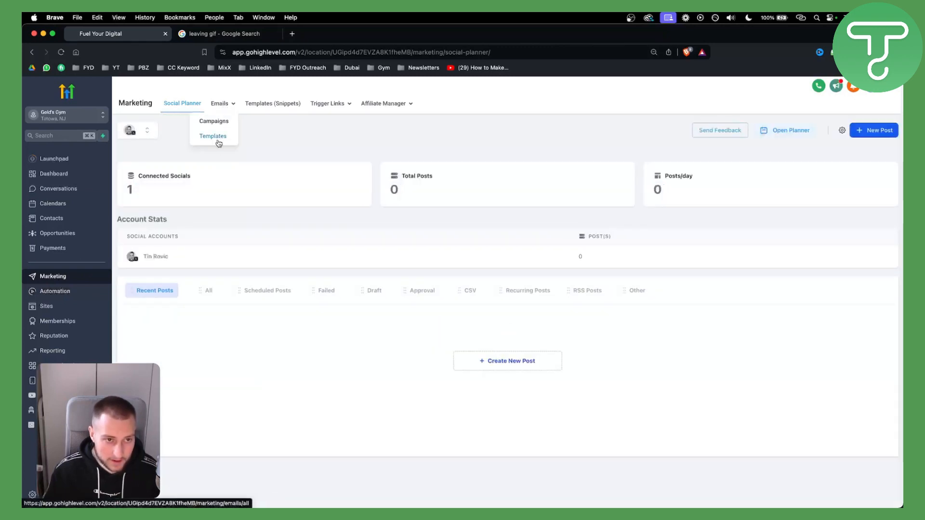
{"action": "left_click", "coordinate": [218, 140]}
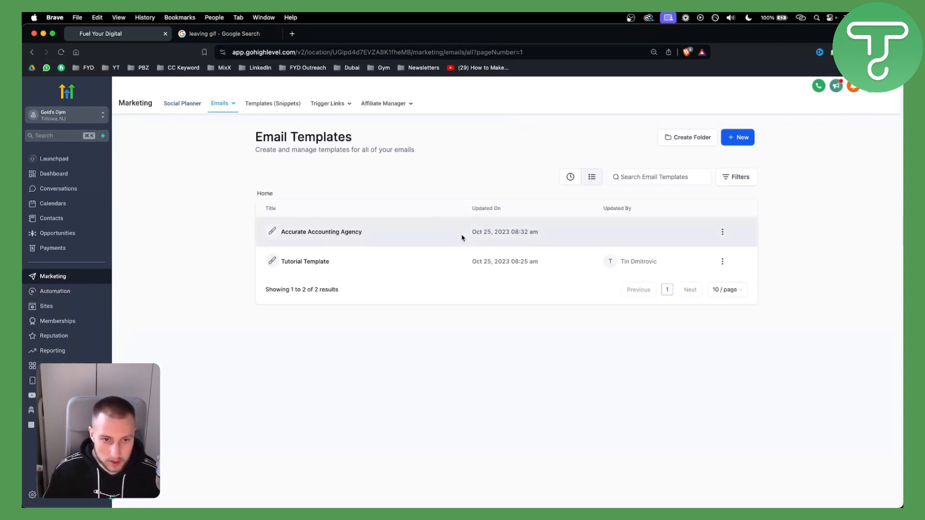
{"action": "left_click", "coordinate": [509, 237]}
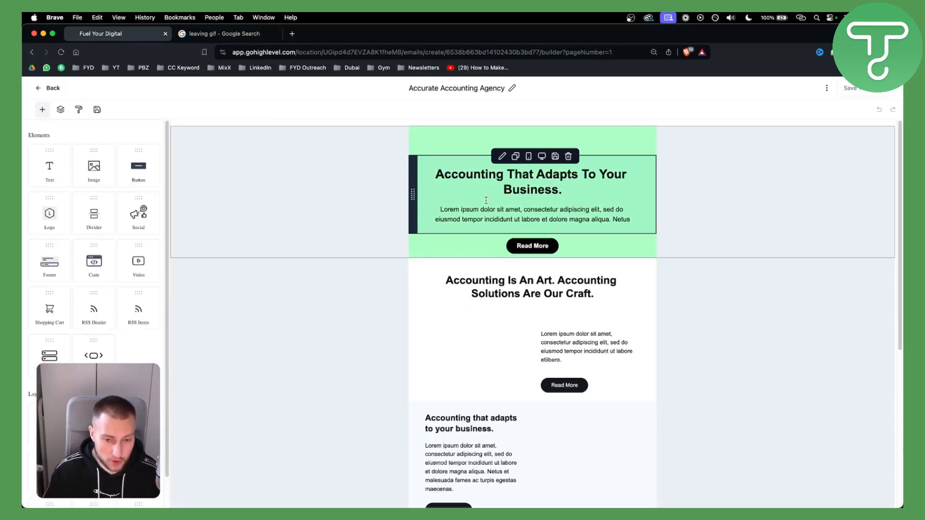
Step: Look through the email template down to its footer for a suitable place for an unsubscribe line
{"action": "scroll", "coordinate": [418, 325], "scroll_direction": "down", "scroll_amount": 5}
{"action": "scroll", "coordinate": [417, 323], "scroll_direction": "down", "scroll_amount": 10}
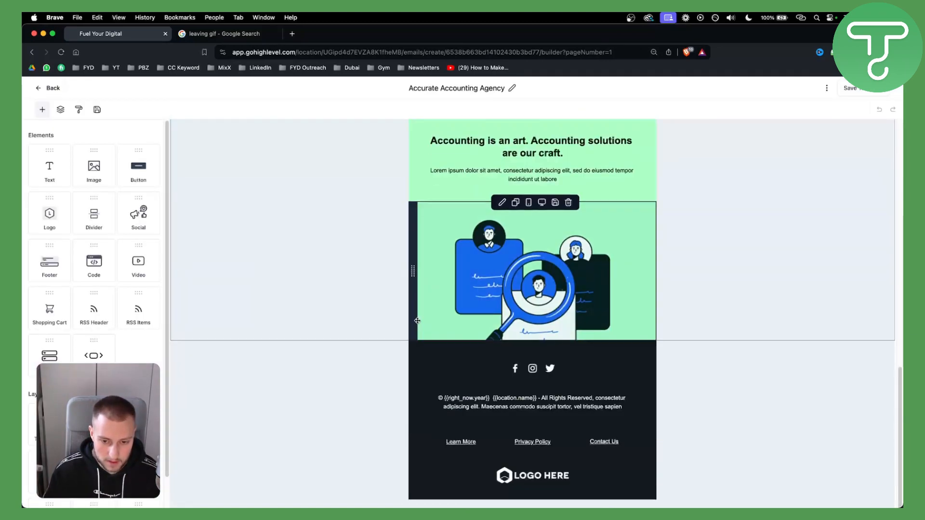
{"action": "left_click", "coordinate": [482, 404]}
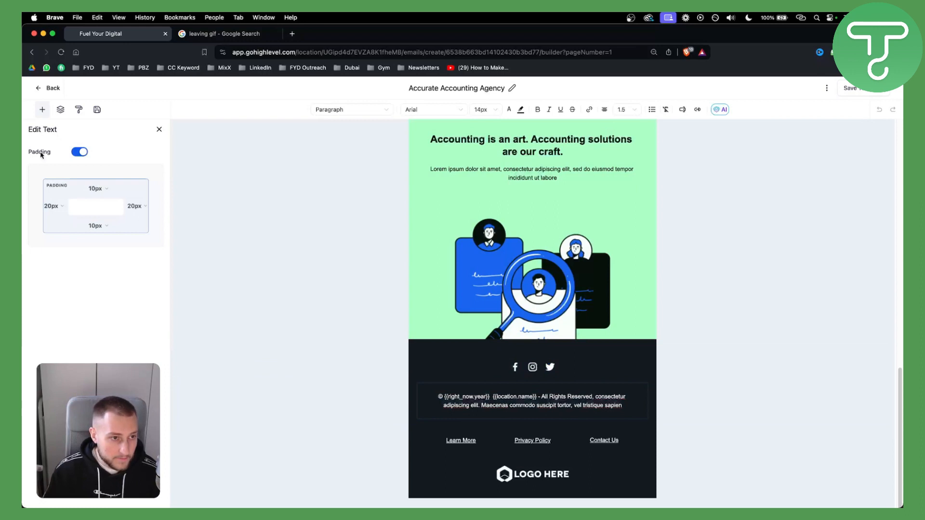
{"action": "left_click", "coordinate": [42, 110]}
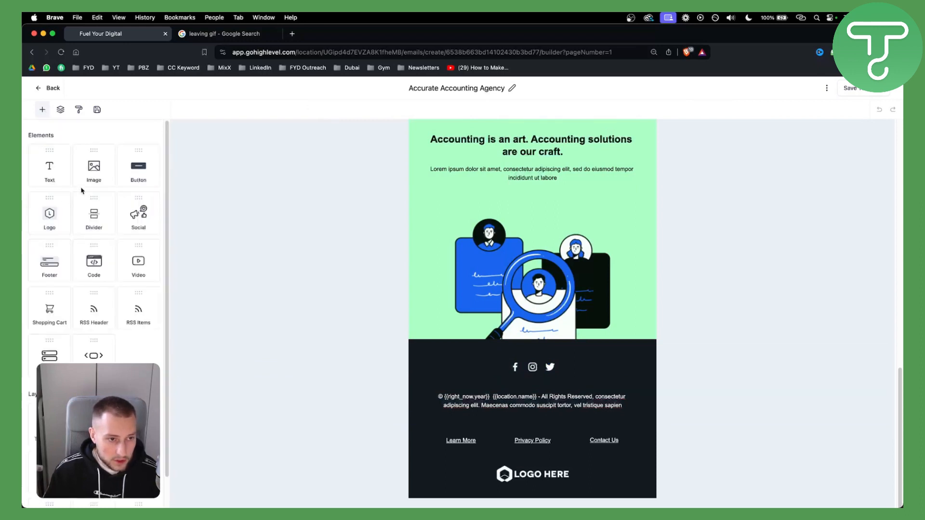
{"action": "left_click", "coordinate": [495, 399]}
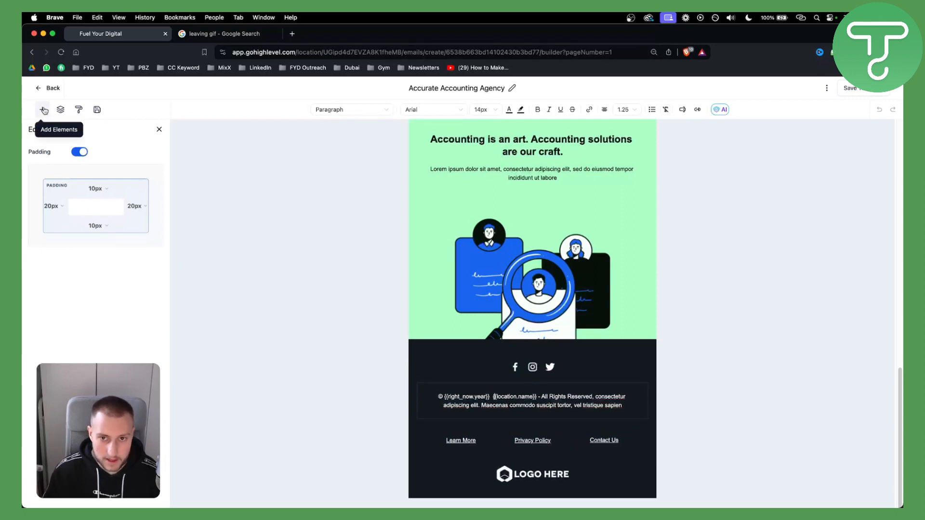
{"action": "scroll", "coordinate": [626, 347], "scroll_direction": "up", "scroll_amount": 1}
{"action": "left_click", "coordinate": [533, 190]}
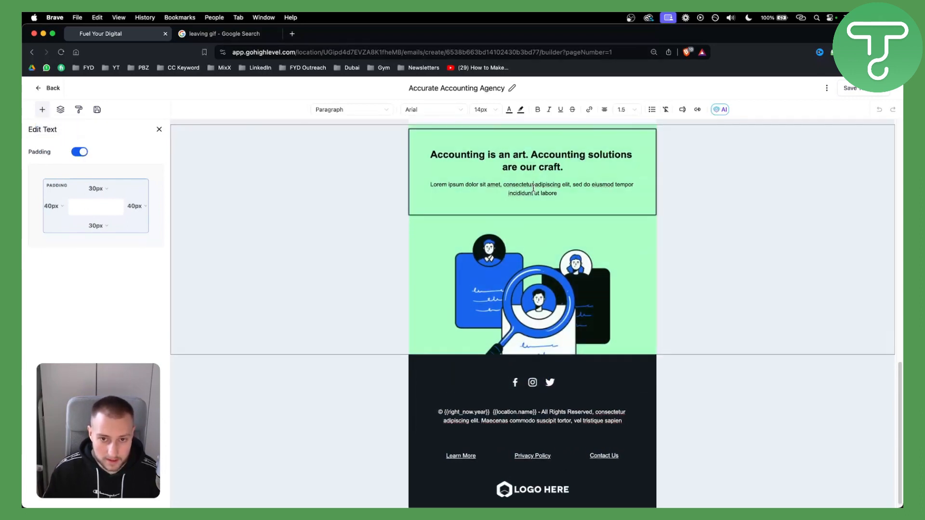
{"action": "scroll", "coordinate": [587, 210], "scroll_direction": "up", "scroll_amount": 3}
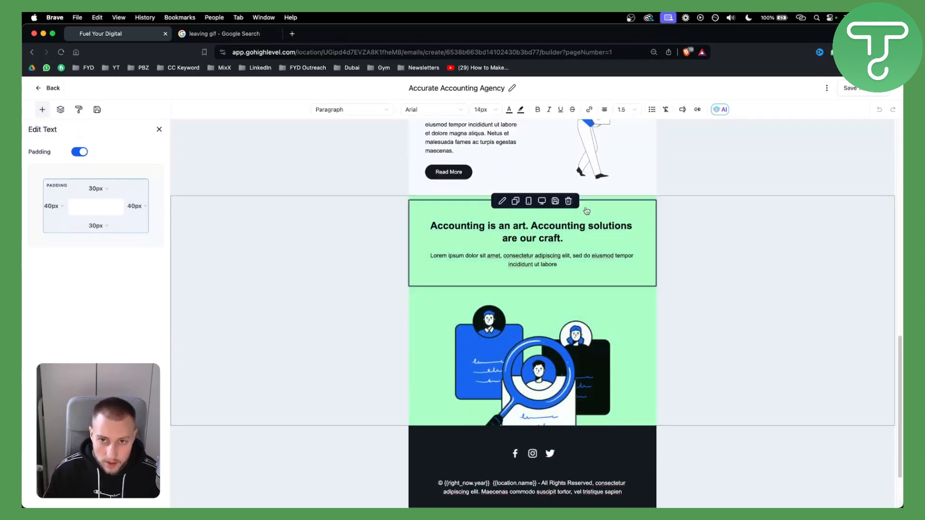
{"action": "scroll", "coordinate": [571, 252], "scroll_direction": "down", "scroll_amount": 3}
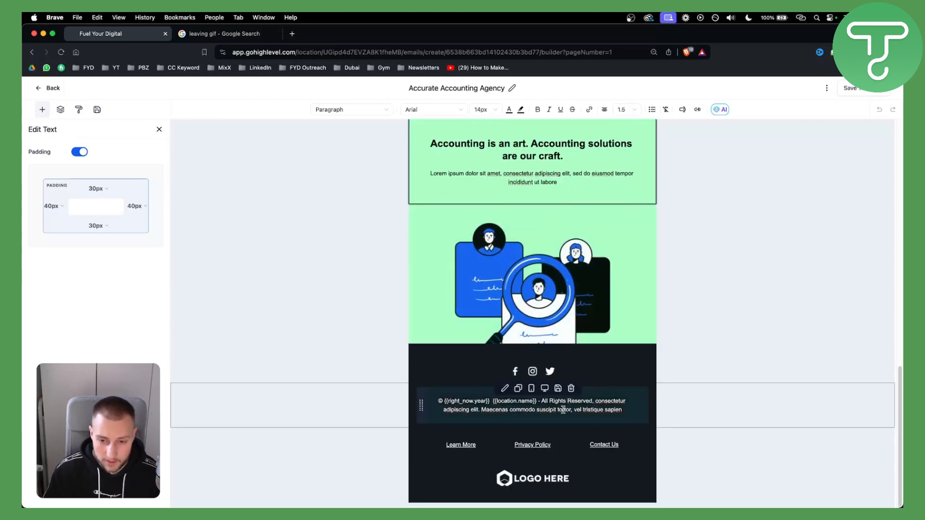
Step: Add the line "Feel free to unsubscribe any time here." below the copyright text in the email footer
{"action": "left_click", "coordinate": [563, 410]}
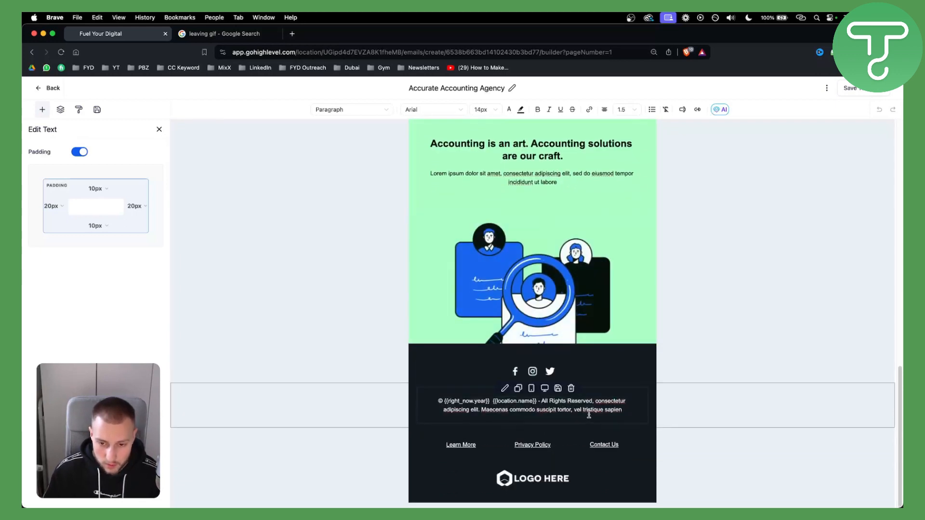
{"action": "mouse_move", "coordinate": [623, 410]}
{"action": "left_mouse_down"}
{"action": "mouse_move", "coordinate": [571, 411]}
{"action": "mouse_move", "coordinate": [623, 410]}
{"action": "left_mouse_up"}
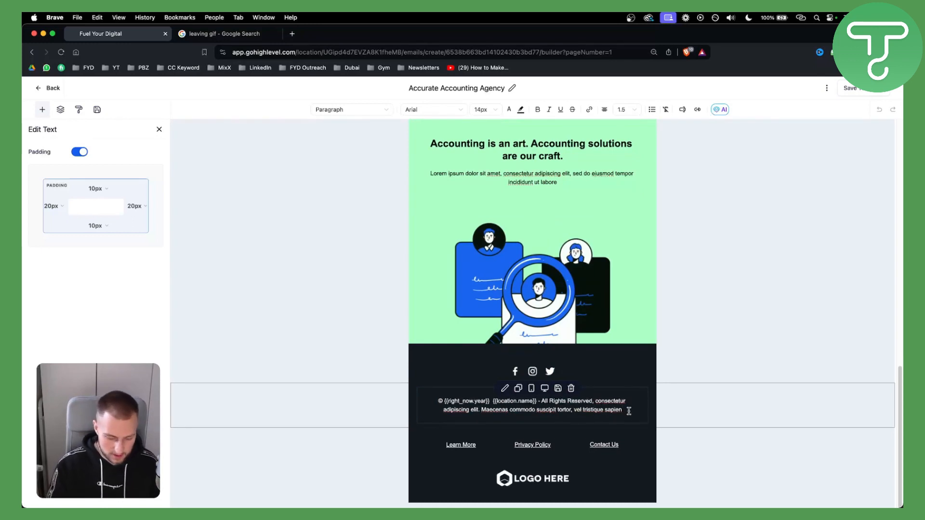
{"action": "key", "text": "Return"}
{"action": "type", "text": "YO"}
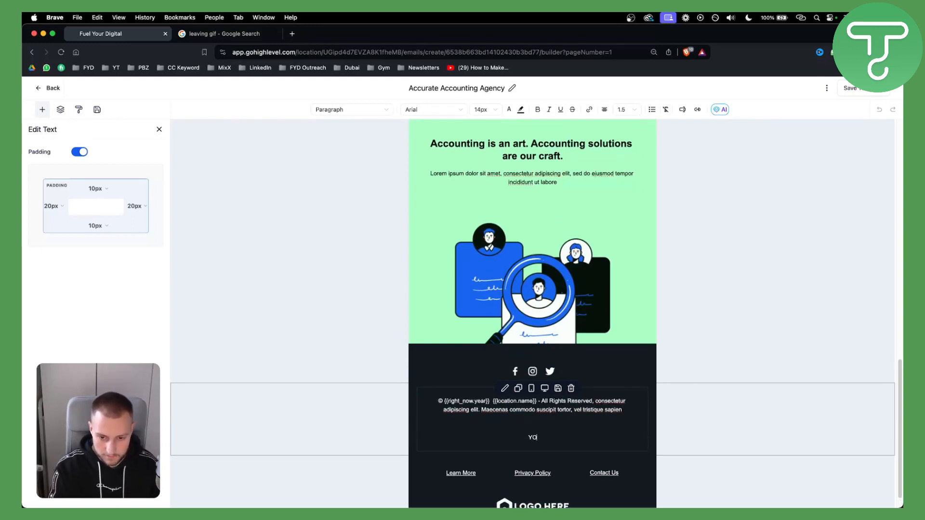
{"action": "type", "text": "eel f"}
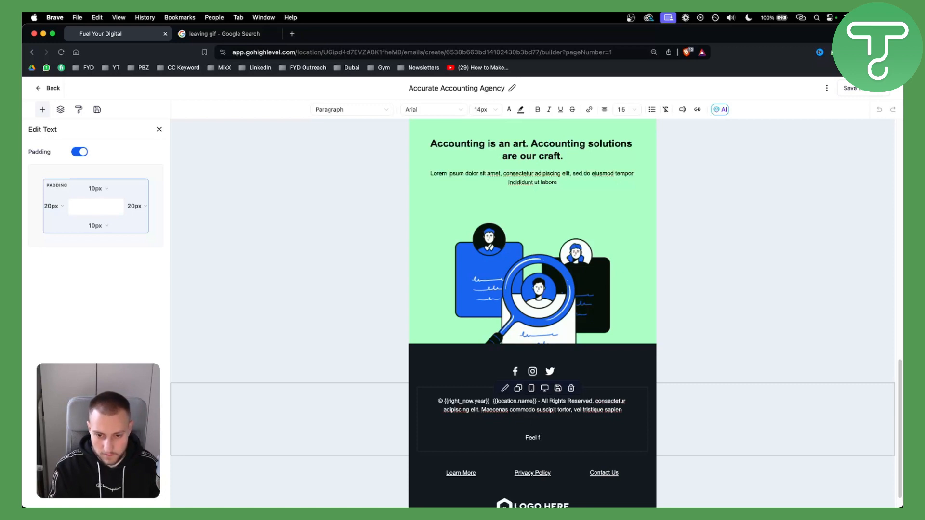
{"action": "type", "text": "ree to unsubscr"}
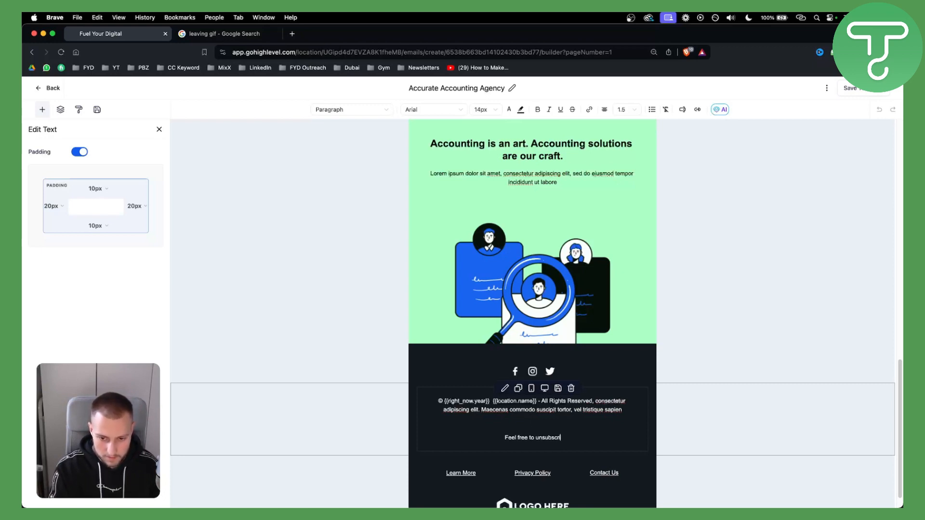
{"action": "type", "text": "ibe any time here."}
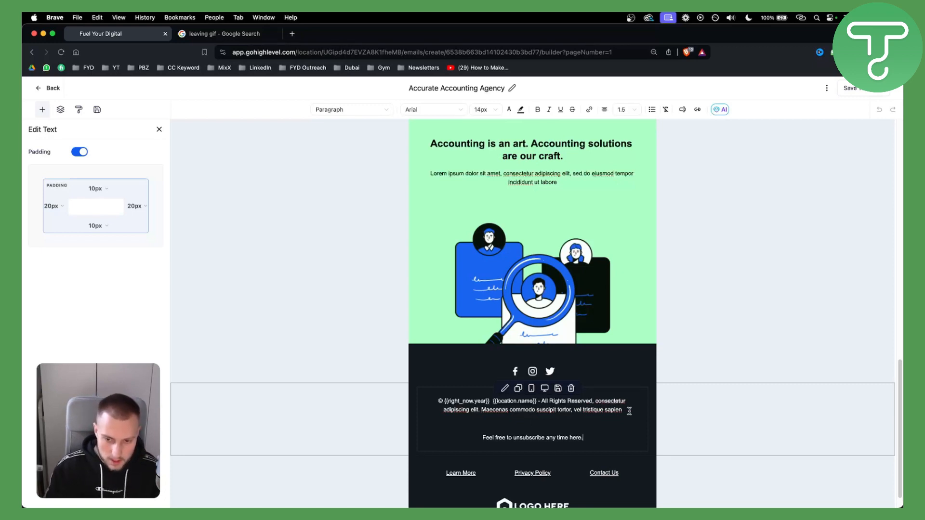
Step: Link the word "here." in the footer's unsubscribe line to the trigger link Unsubscribe Link and save the link
{"action": "left_click_drag", "start_coordinate": [585, 438], "coordinate": [570, 438]}
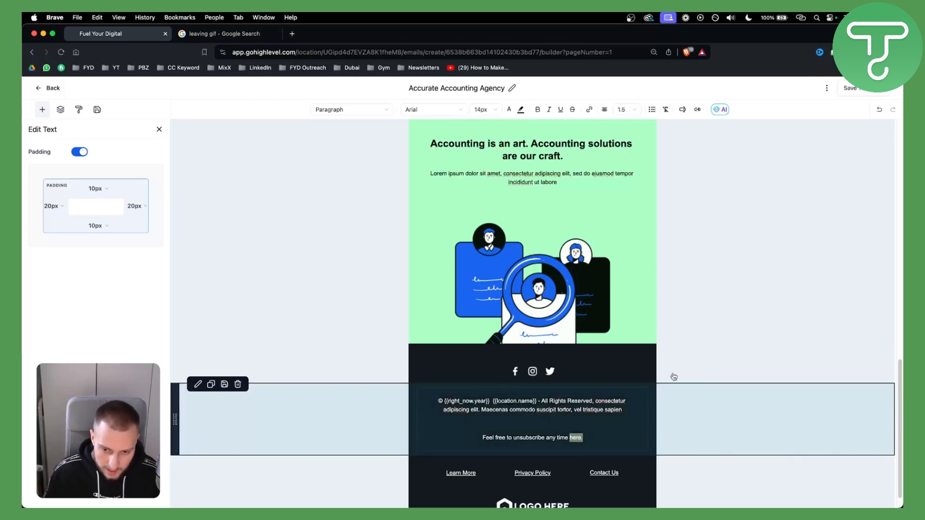
{"action": "left_click", "coordinate": [589, 110]}
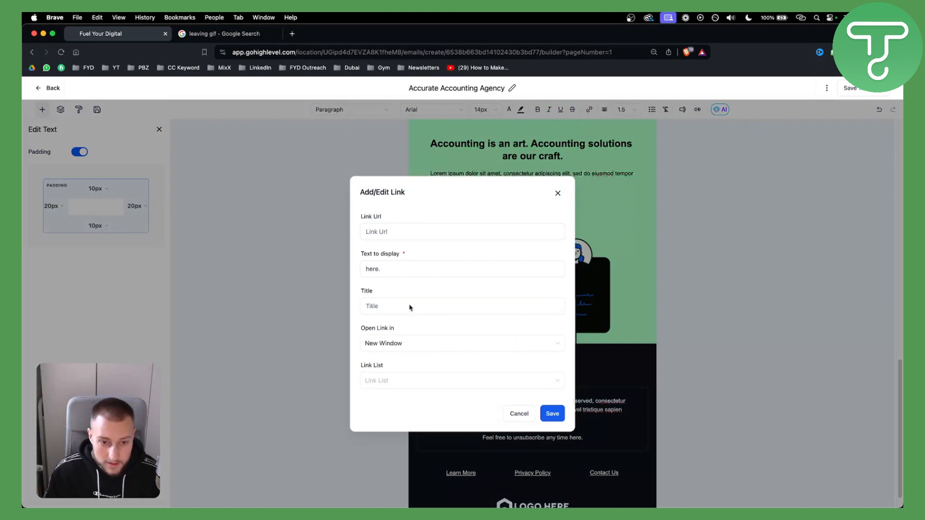
{"action": "left_click", "coordinate": [383, 382]}
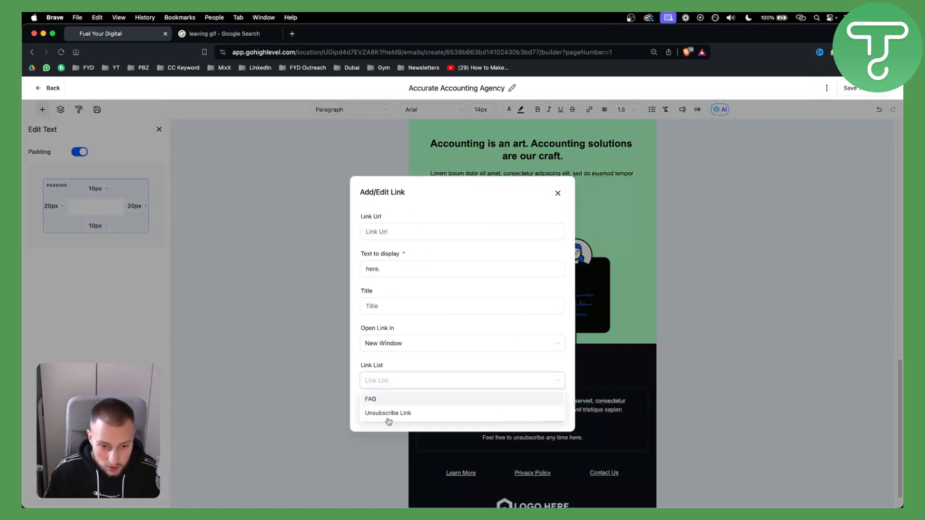
{"action": "left_click", "coordinate": [388, 416]}
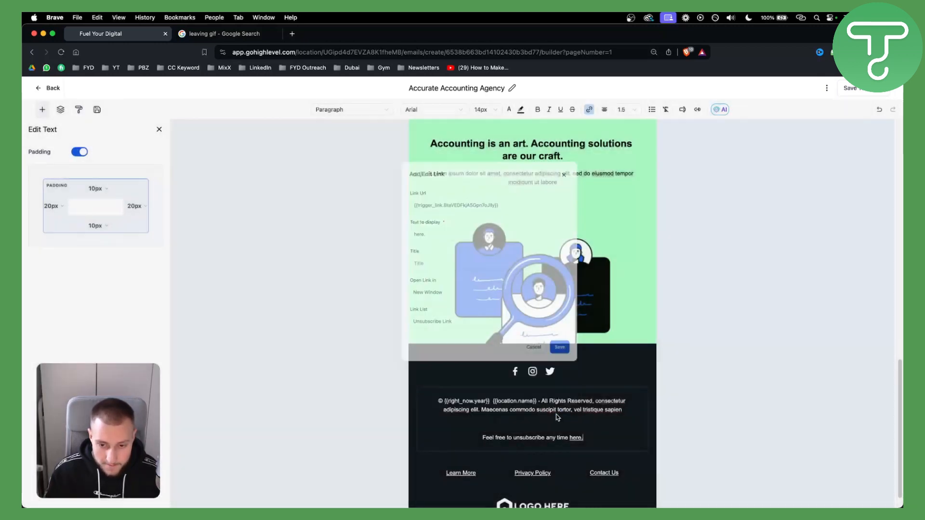
{"action": "left_click", "coordinate": [559, 417]}
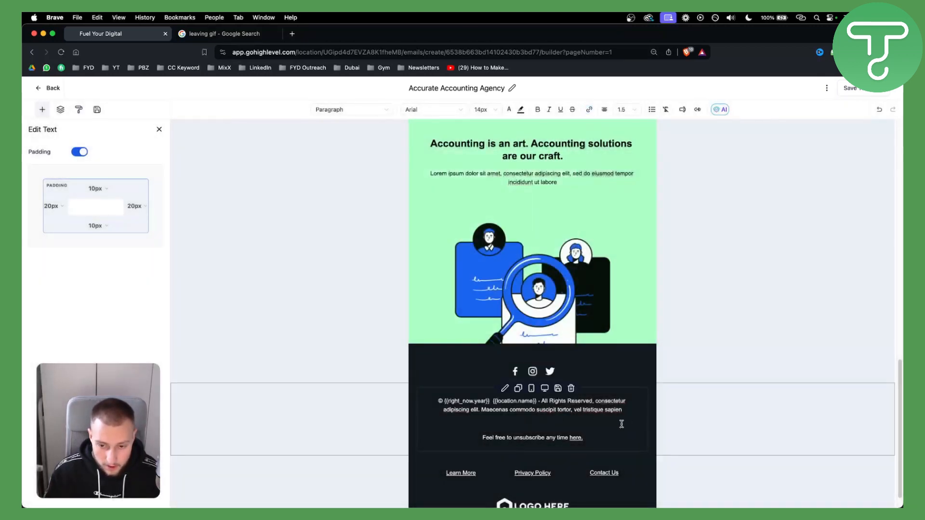
{"action": "left_click", "coordinate": [600, 439]}
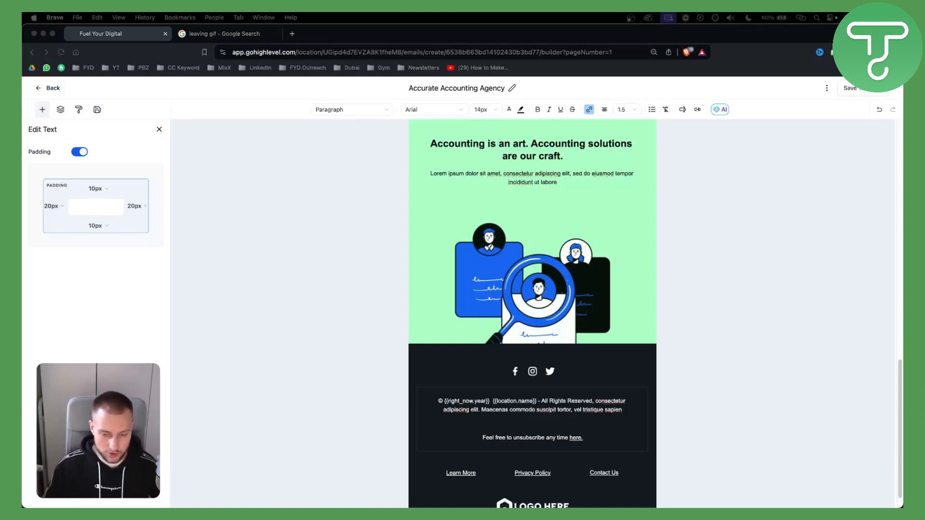
{"action": "left_click", "coordinate": [577, 438]}
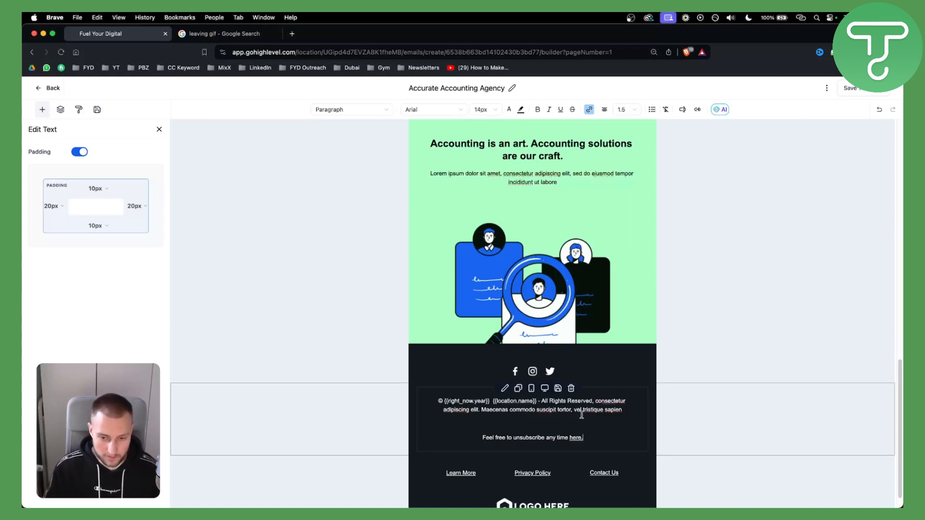